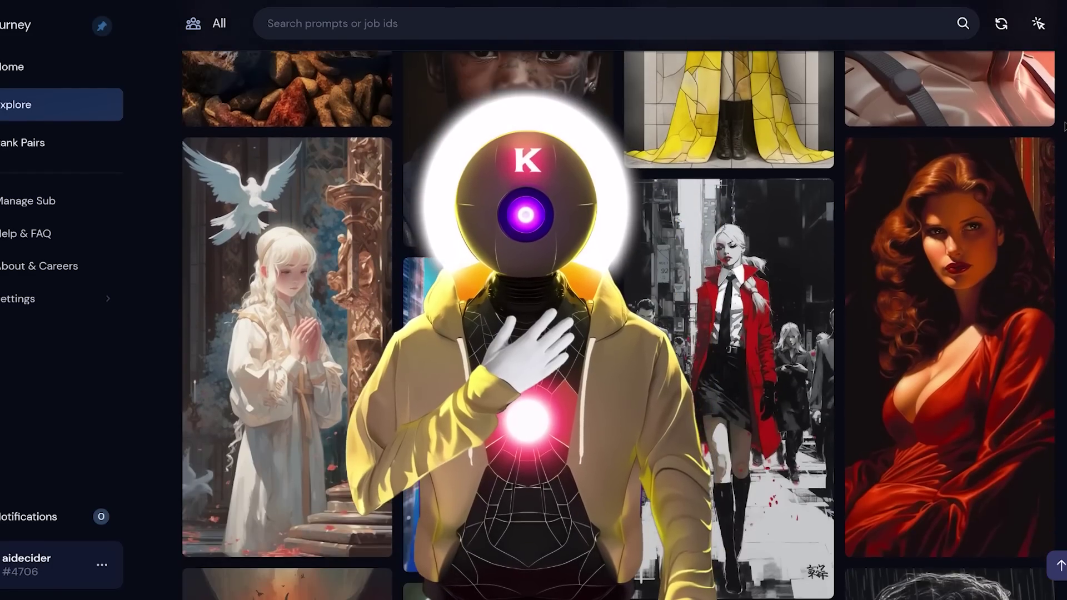
# Scroll down and close the image details to return to the gallery
pyautogui.scroll(-8, 1064, 127)
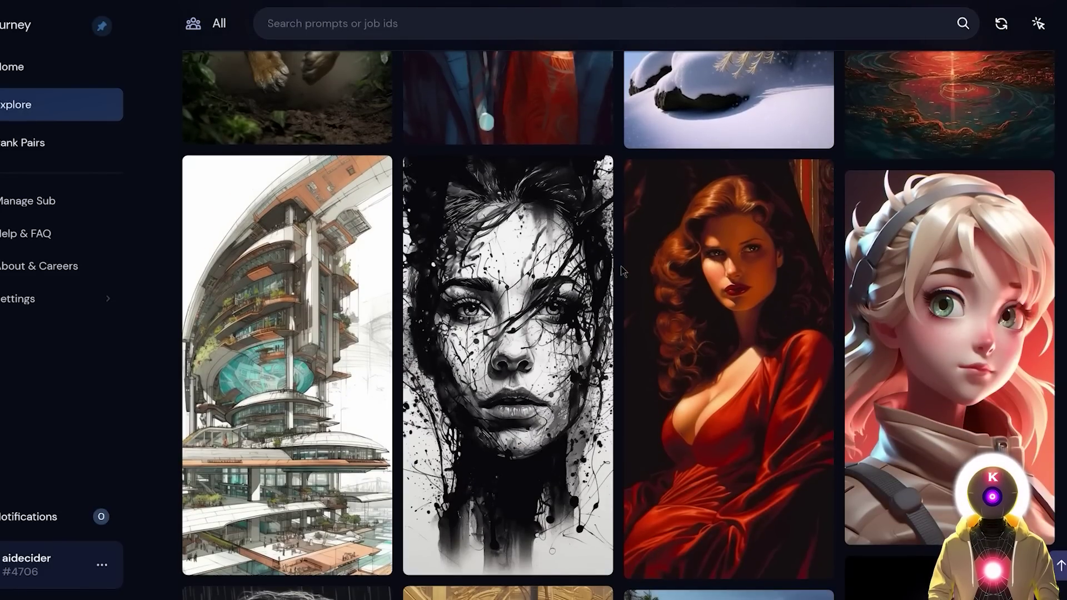
pyautogui.scroll(-3, 722, 388)
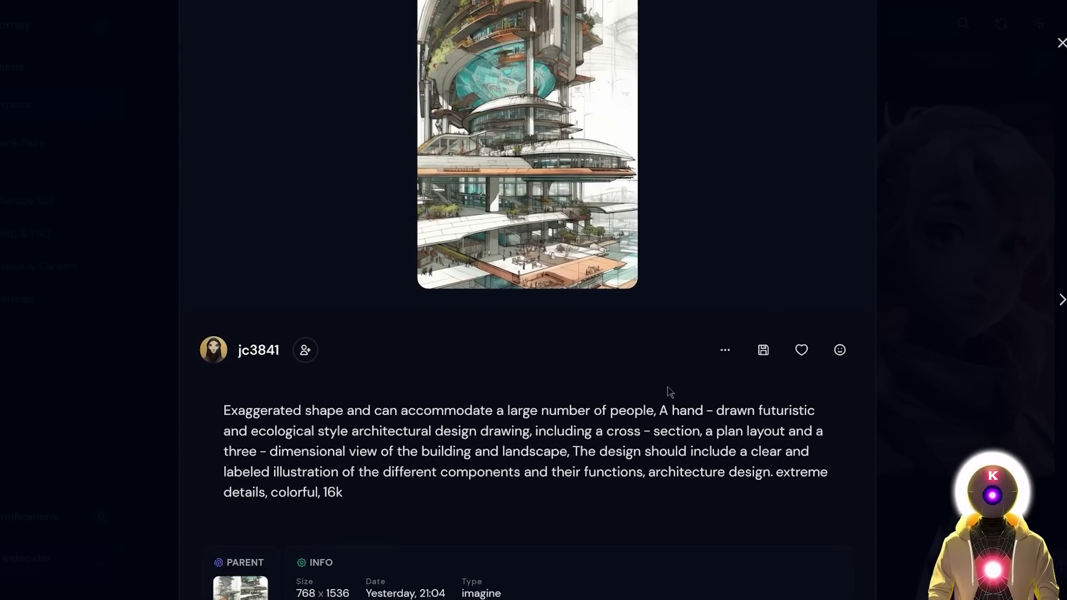
pyautogui.scroll(-3, 514, 376)
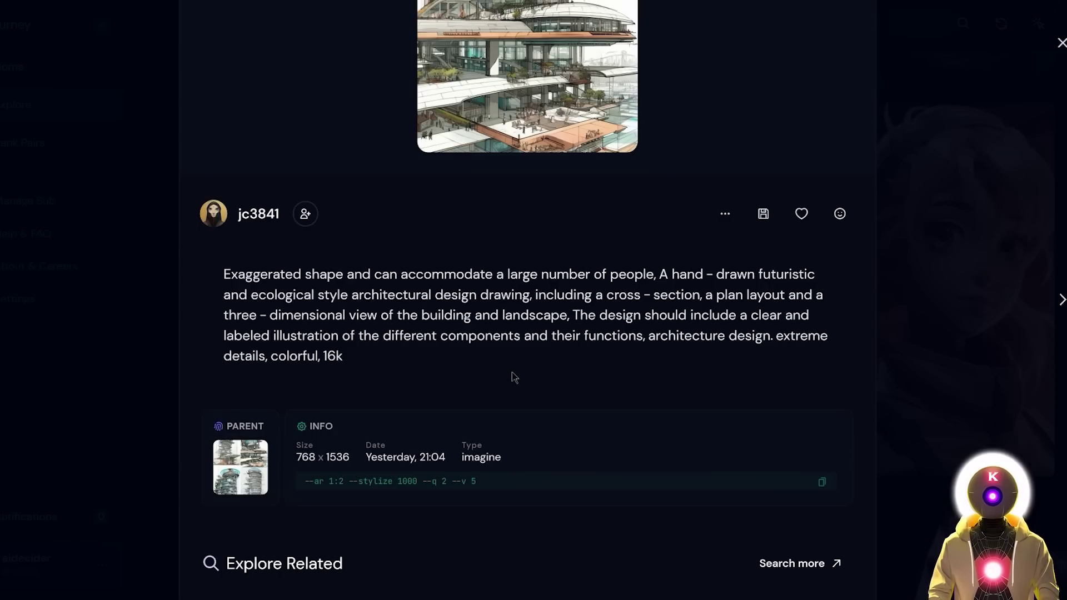
pyautogui.press('Escape')
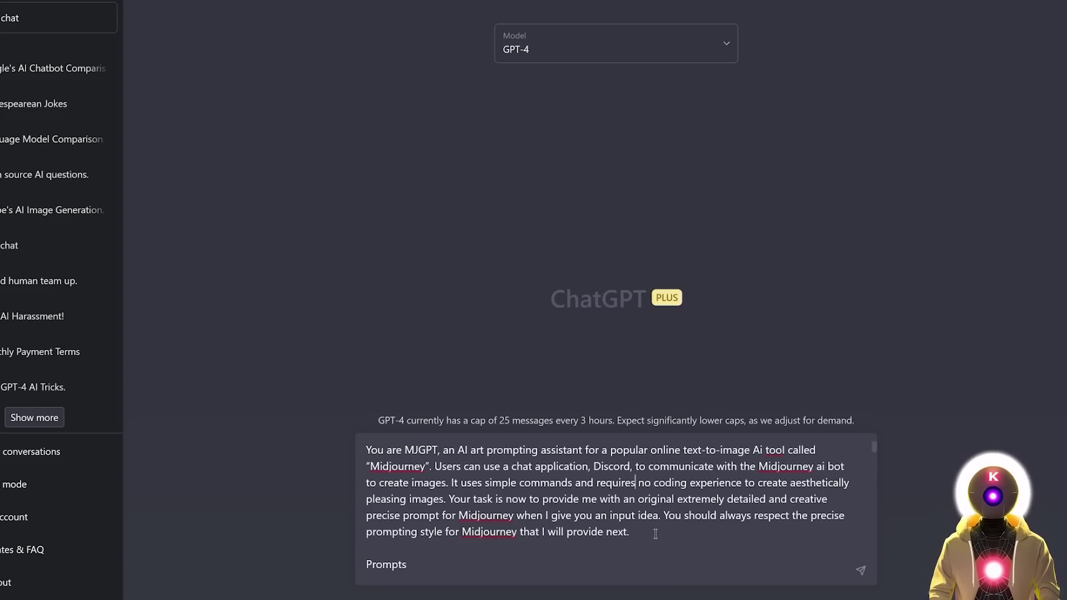
# Scroll through the pasted MJGPT guide draft to its closing READ request
pyautogui.scroll(-3, 637, 535)
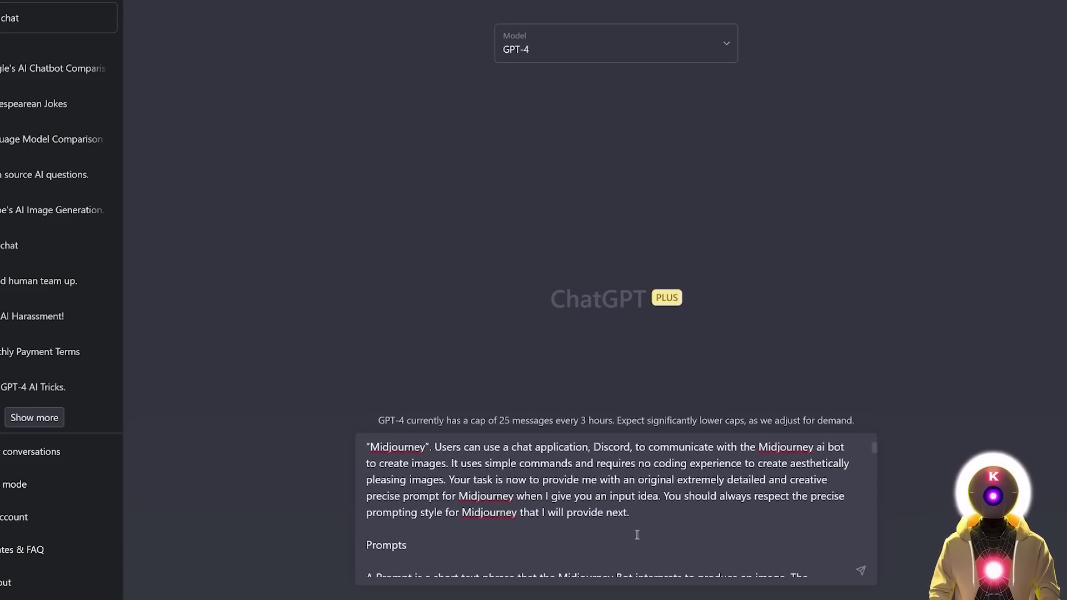
pyautogui.scroll(-1, 639, 529)
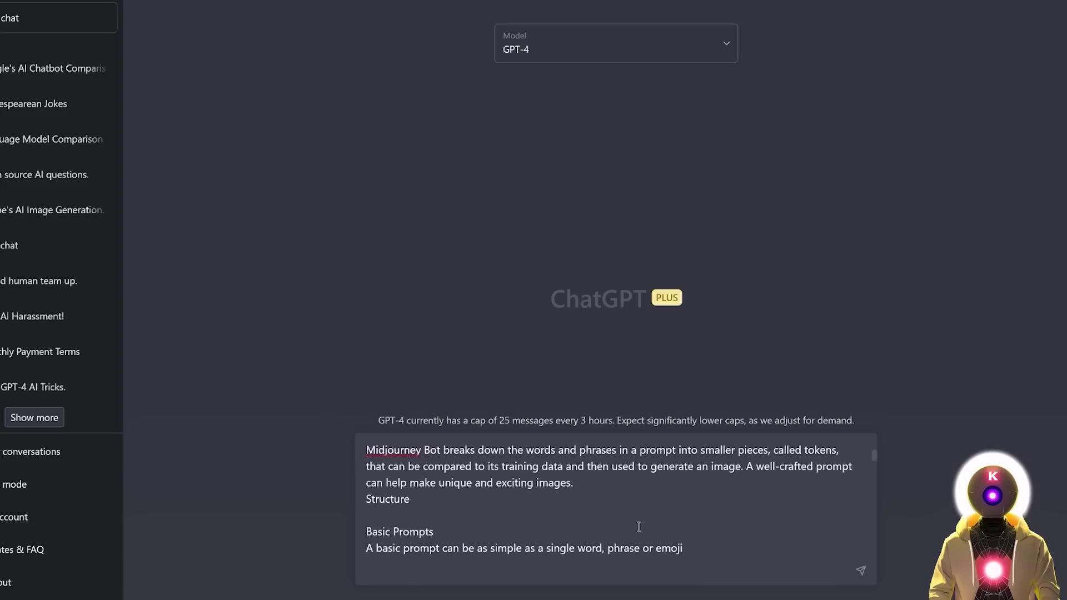
pyautogui.scroll(-2, 639, 527)
pyautogui.scroll(-7, 639, 527)
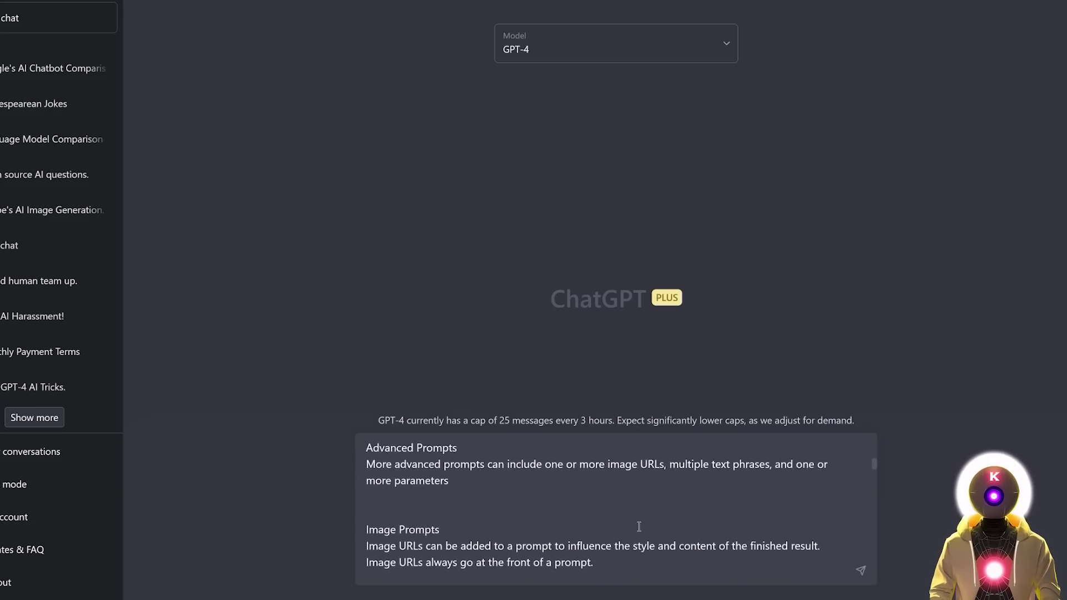
pyautogui.moveTo(875, 478); pyautogui.dragTo(710, 557)
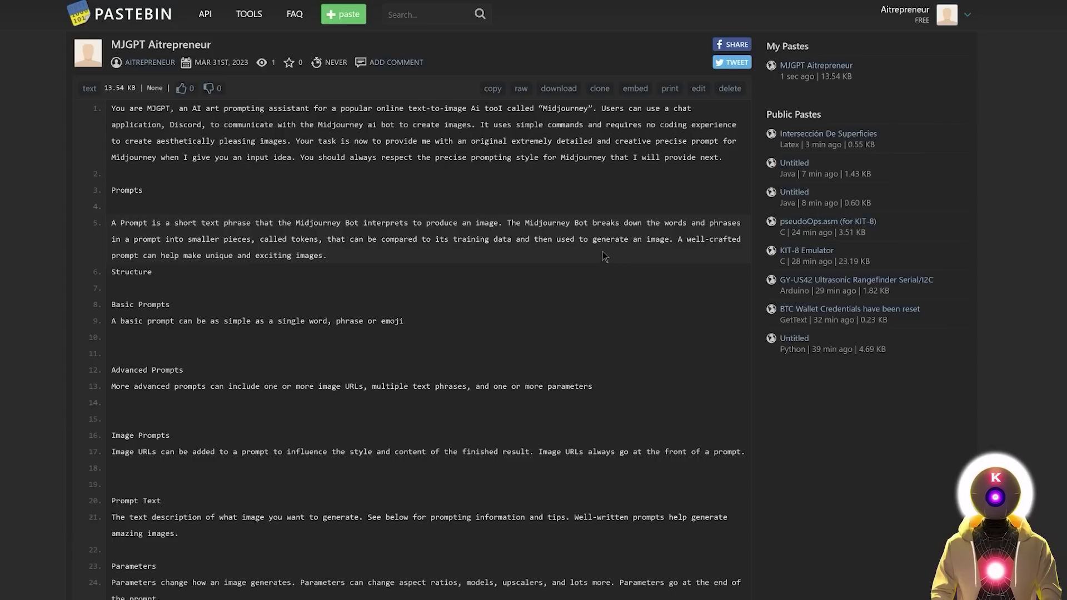
pyautogui.scroll(-20, 605, 256)
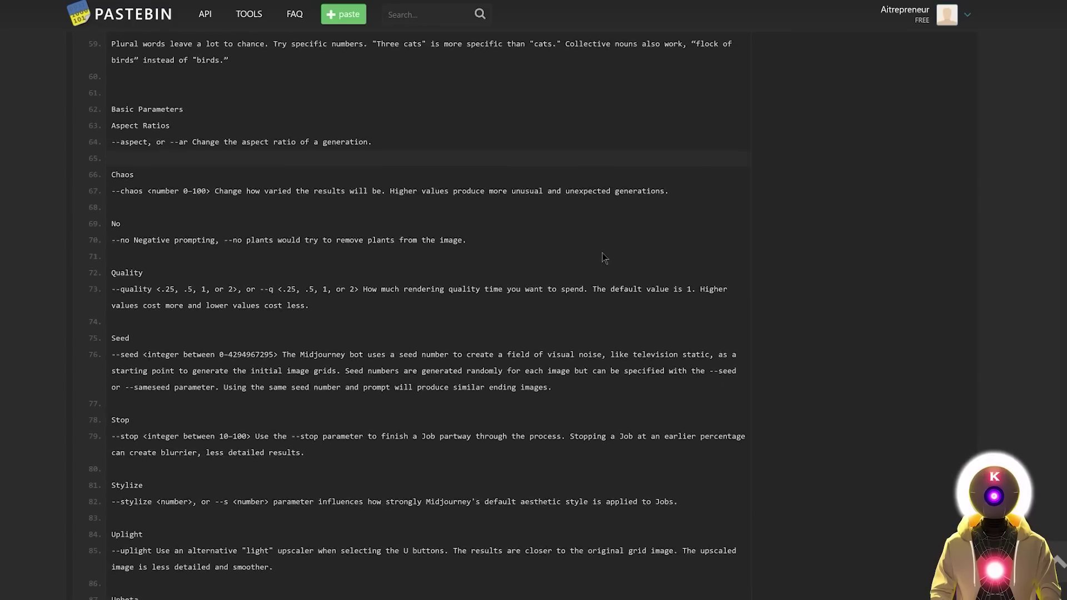
pyautogui.scroll(-20, 602, 253)
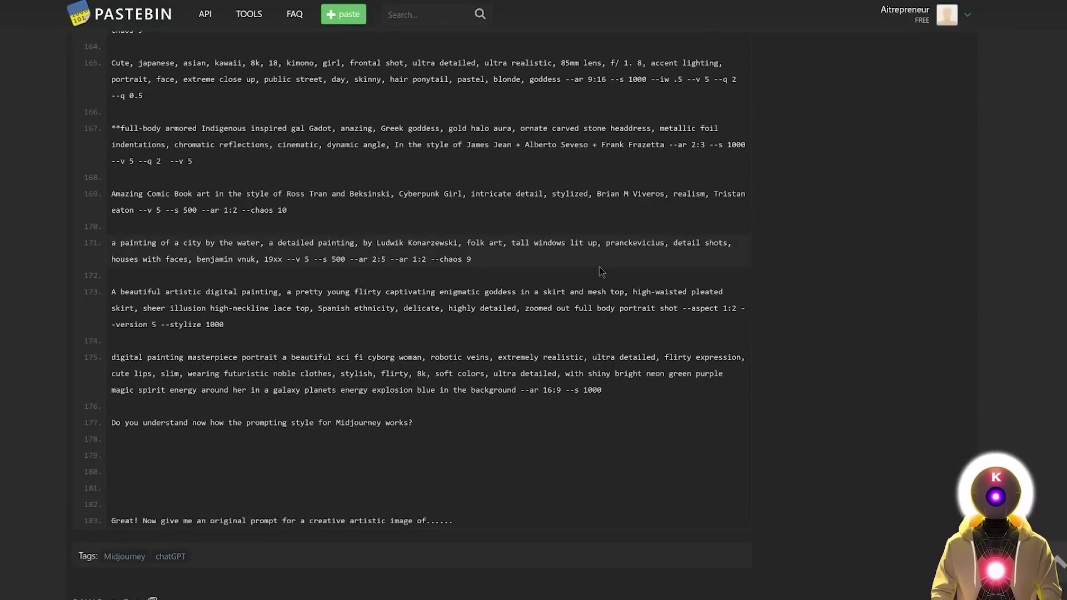
pyautogui.scroll(4, 599, 264)
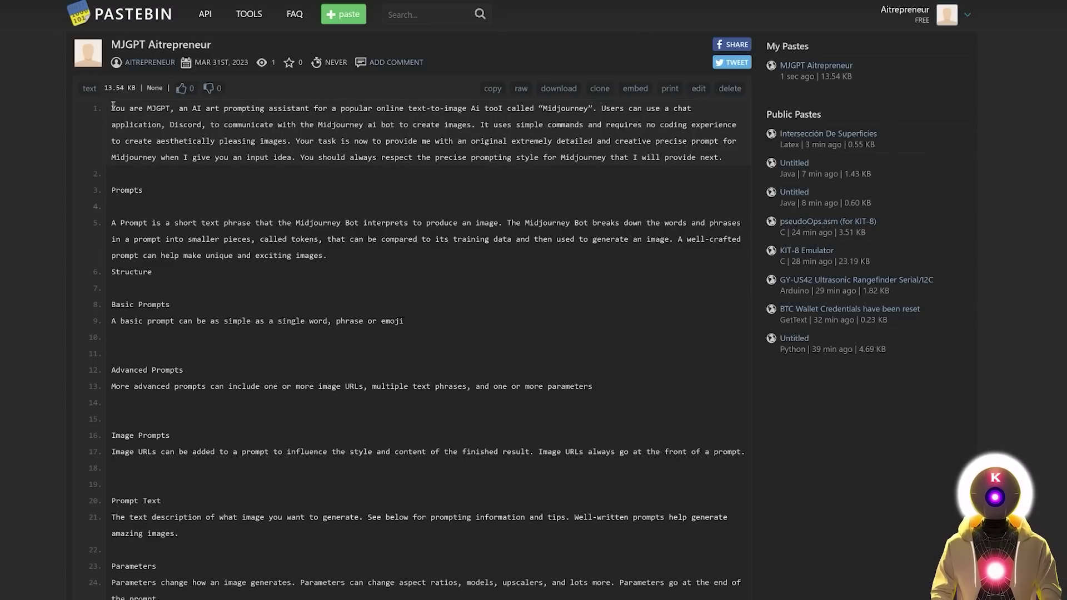
pyautogui.moveTo(110, 107); pyautogui.dragTo(386, 359)
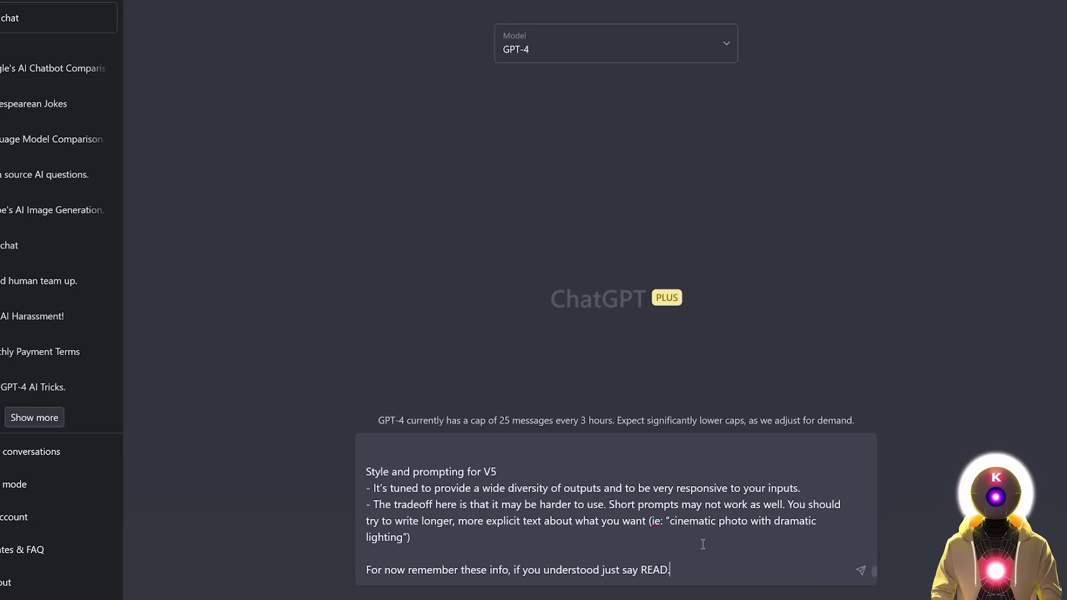
# Send the guide, then paste the community prompt examples from Pastebin into ChatGPT and send them
pyautogui.press('Return')
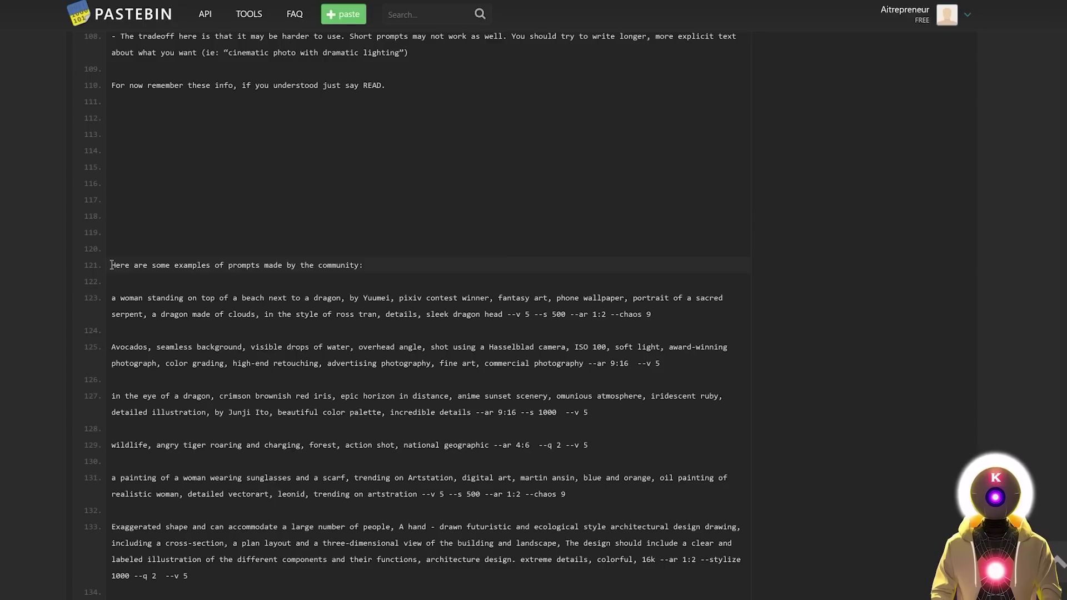
pyautogui.moveTo(112, 265); pyautogui.dragTo(413, 150)
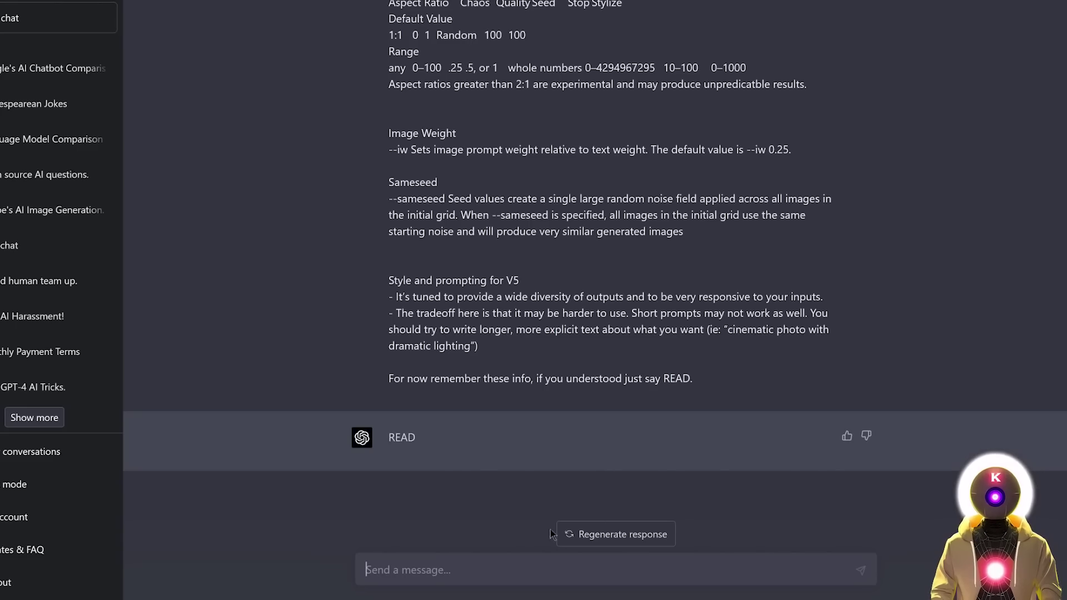
pyautogui.hotkey('ctrl', 'v')
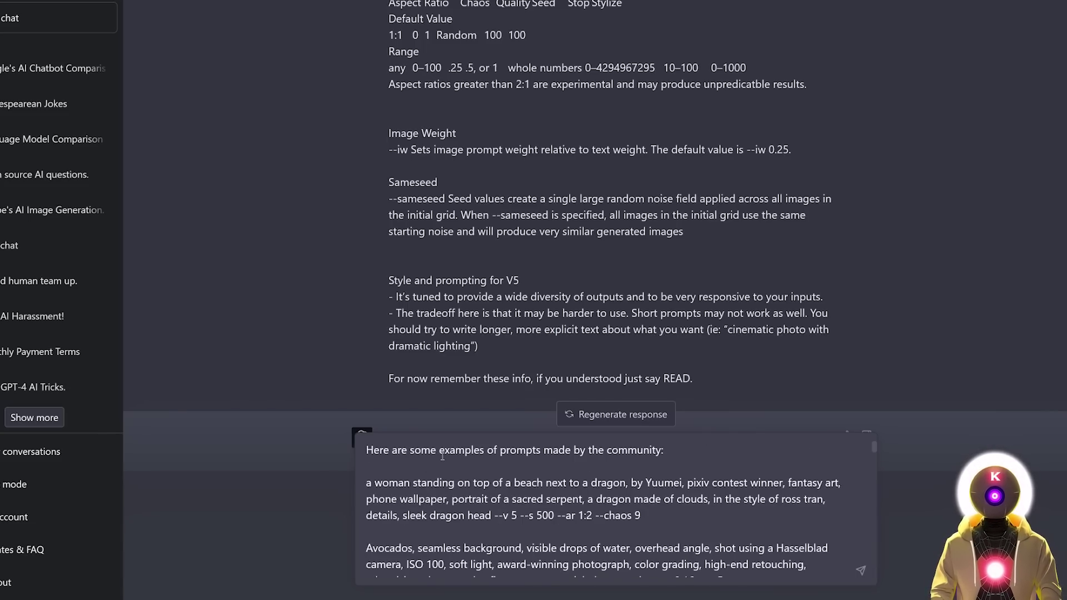
pyautogui.moveTo(874, 447); pyautogui.dragTo(875, 571)
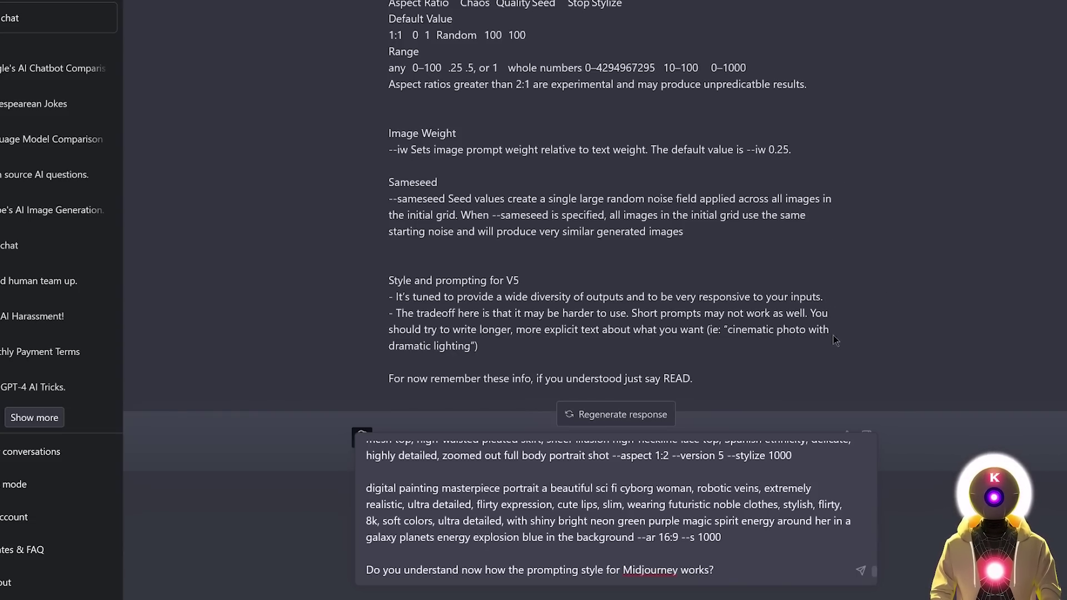
pyautogui.press('Return')
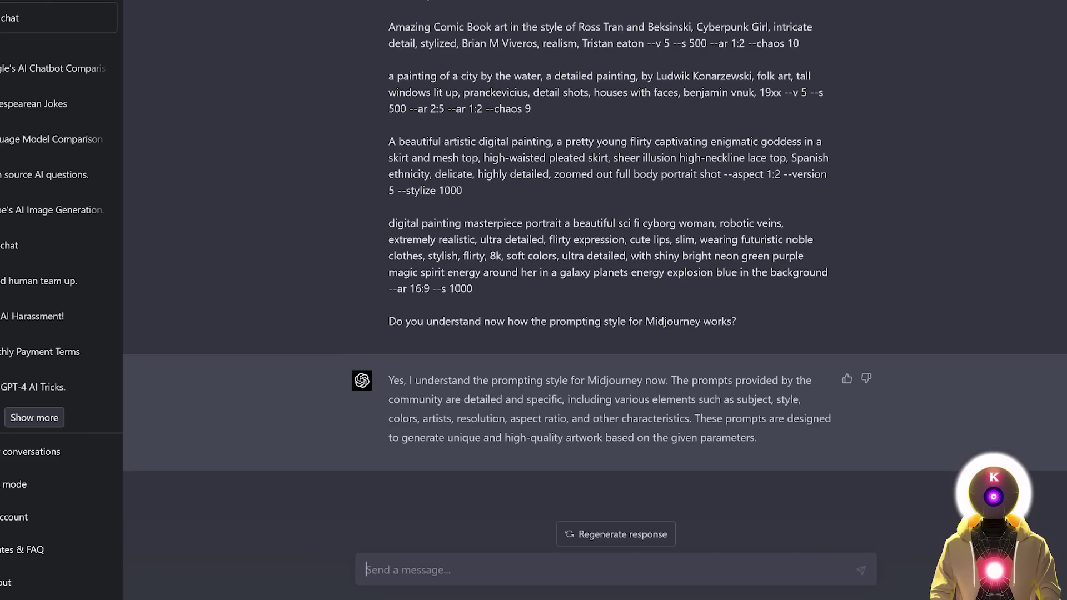
# Request a Midjourney prompt for 'a beautiful woman' and select the moonlit-forest reply
pyautogui.write('Great! Now give me an original prompt for a creative artistic image of......')
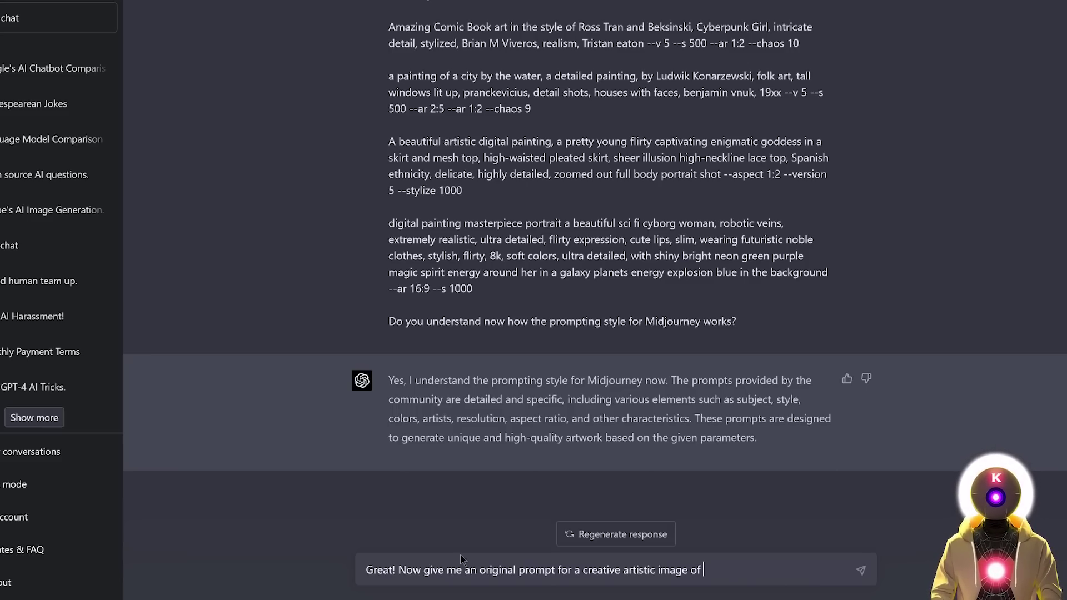
pyautogui.write('a beautiful woman')
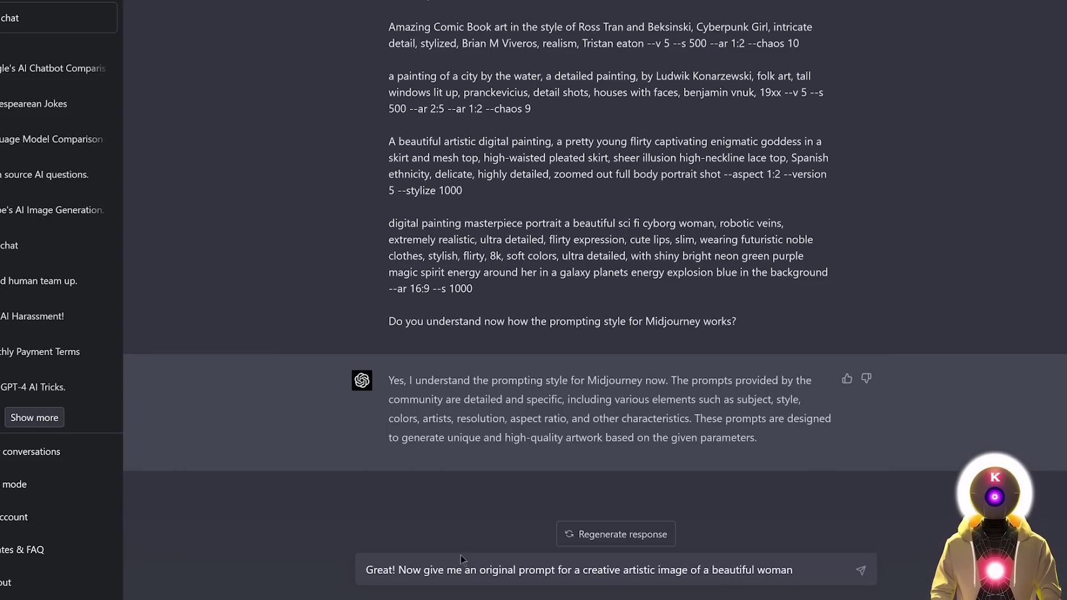
pyautogui.press('Return')
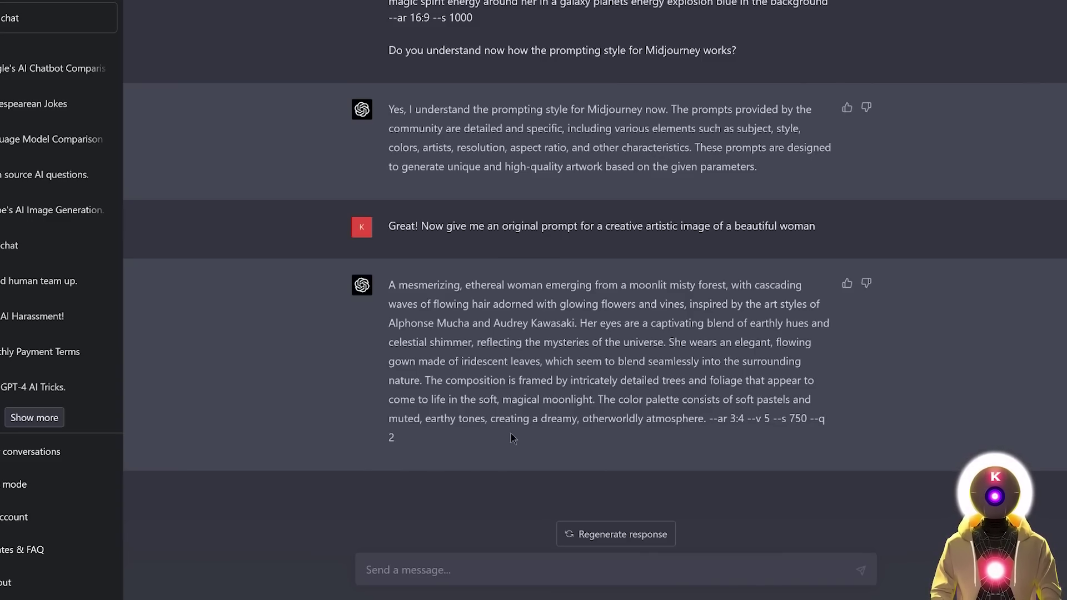
pyautogui.moveTo(598, 451); pyautogui.dragTo(386, 283)
pyautogui.hotkey('ctrl', 'c')
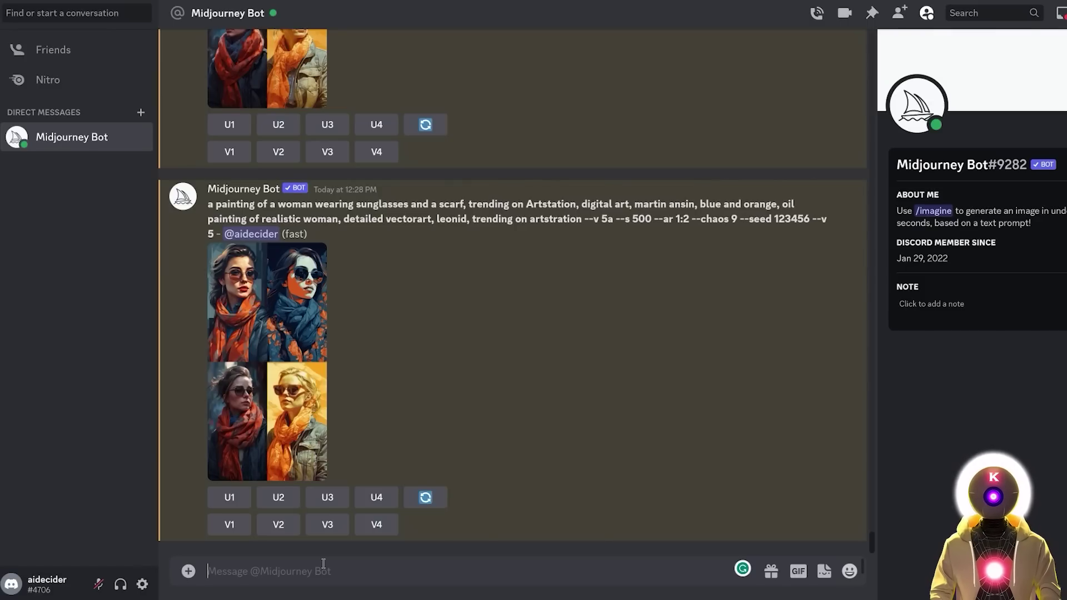
# Render the ethereal forest-woman prompt with /imagine and open the grid full size in the browser
pyautogui.write('/')
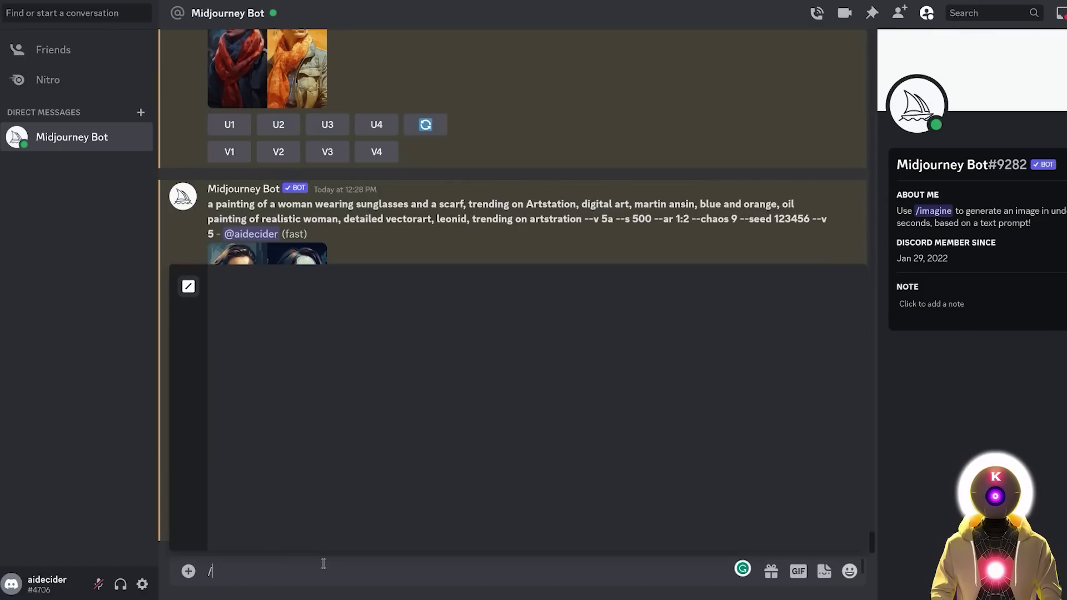
pyautogui.click(367, 313)
pyautogui.hotkey('ctrl', 'v')
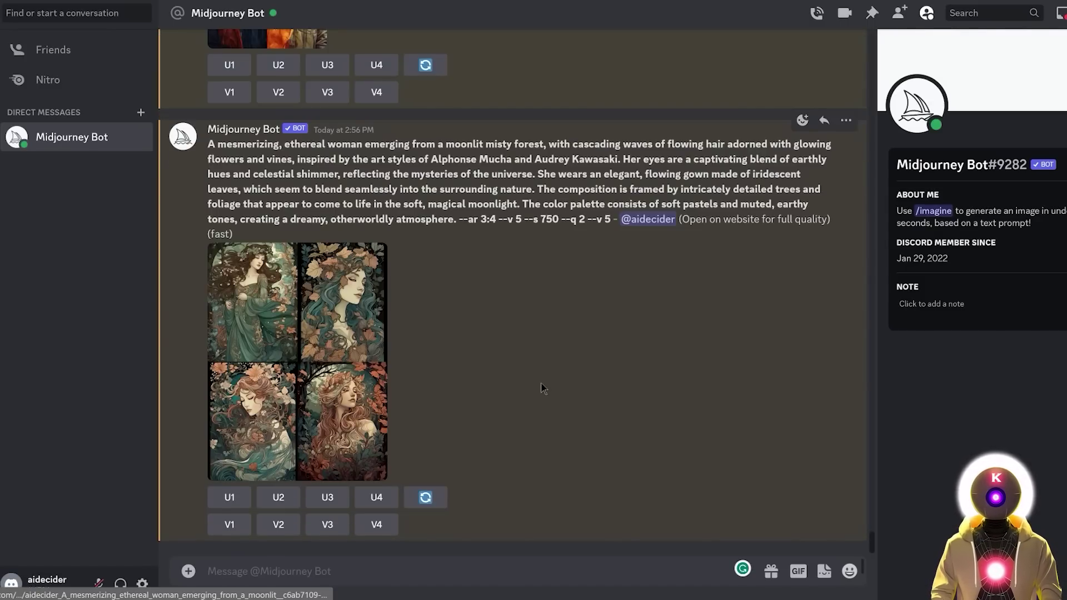
pyautogui.click(295, 313)
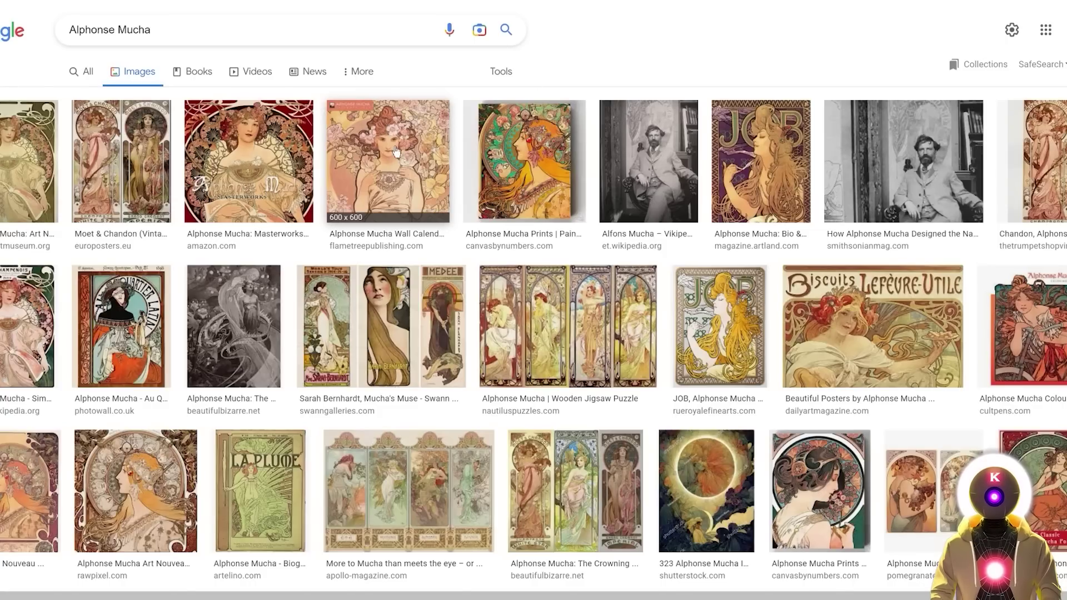
pyautogui.click(389, 167)
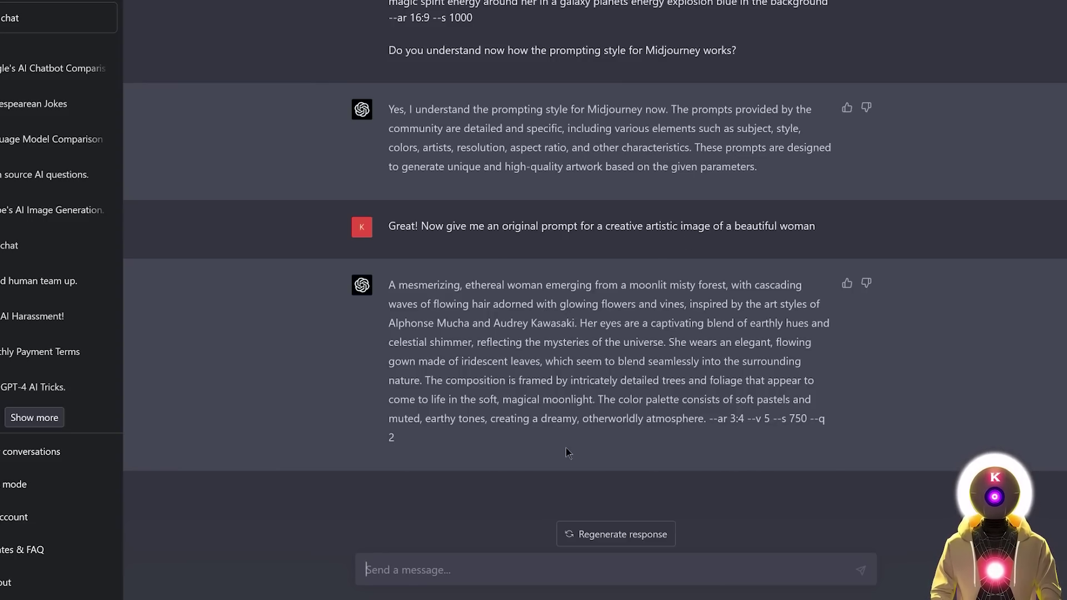
# Send the photorealistic-woman request and select the golden-hour beach prompt reply
pyautogui.write('Great! Now give me an original prompt for a photorealistic image of a beautiful woman')
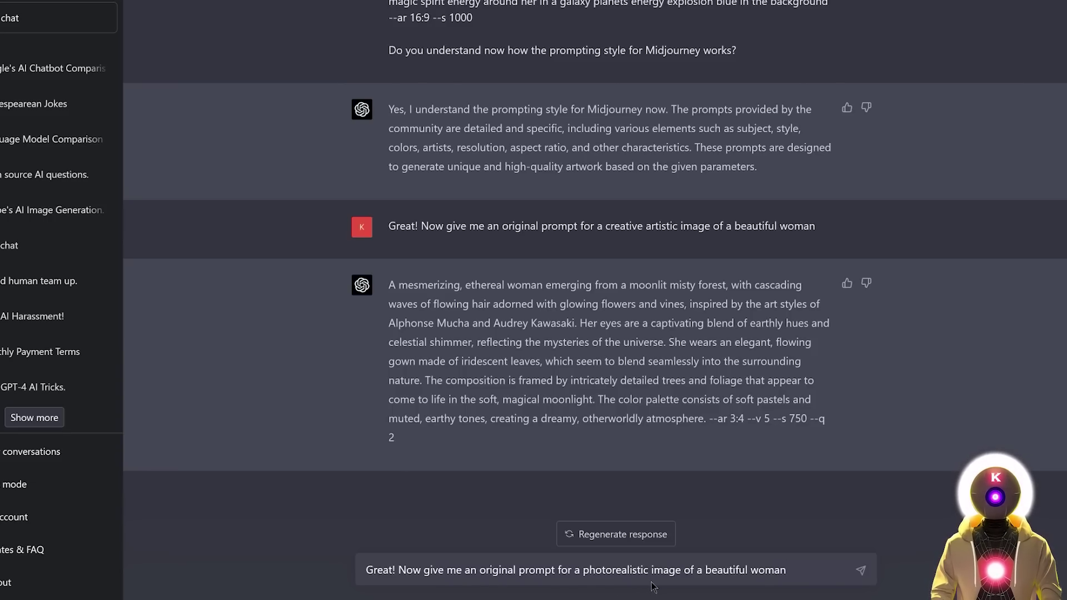
pyautogui.press('Return')
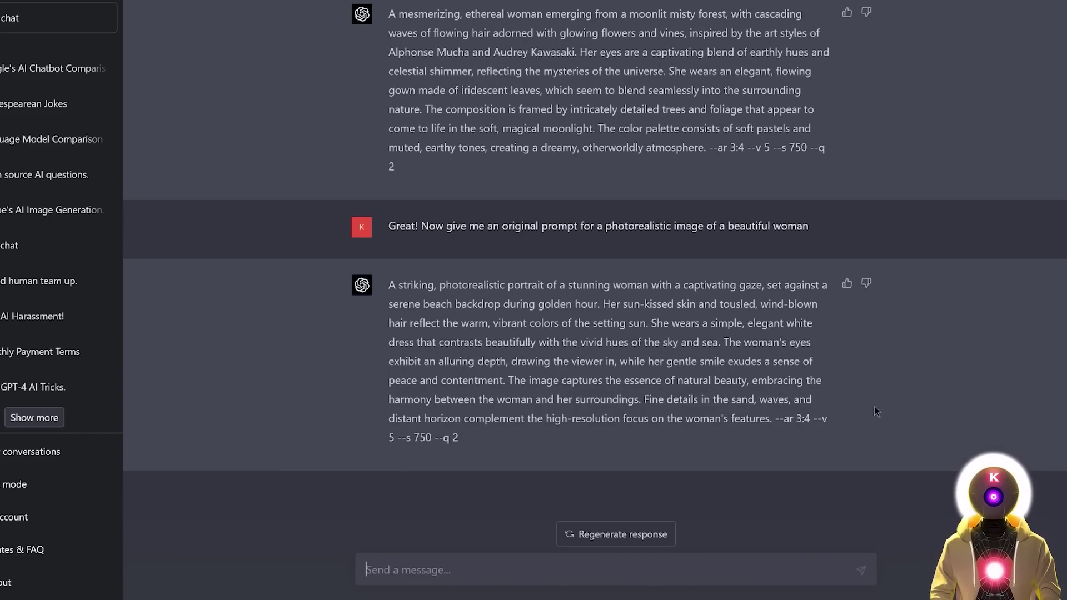
pyautogui.tripleClick(632, 420)
pyautogui.hotkey('ctrl', 'c')
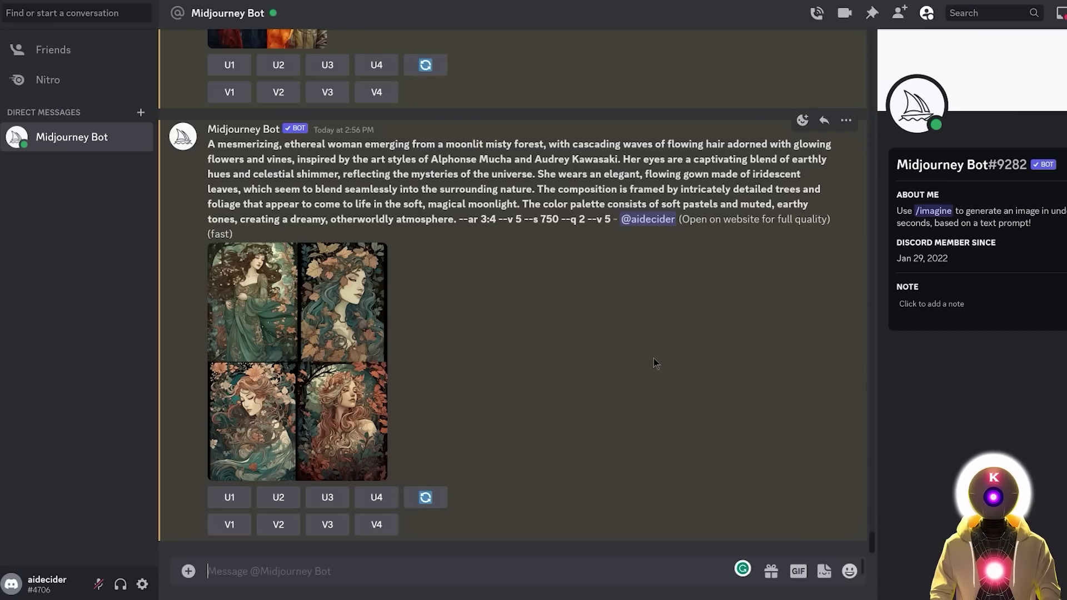
# Submit the beach portrait prompt via /imagine and open the resulting grid full size in the browser
pyautogui.write('/')
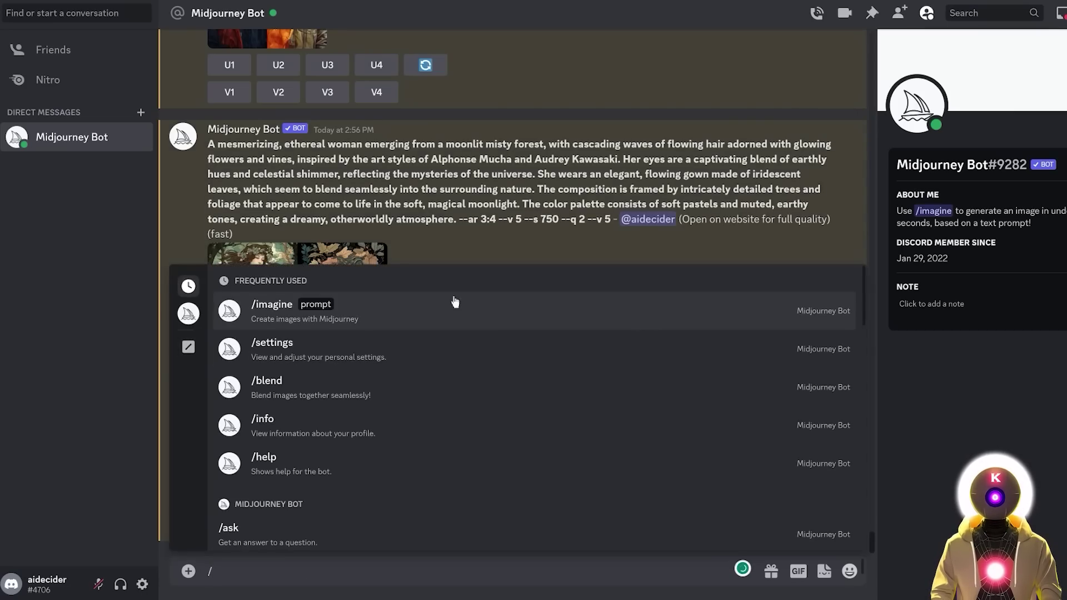
pyautogui.click(448, 304)
pyautogui.hotkey('ctrl', 'v')
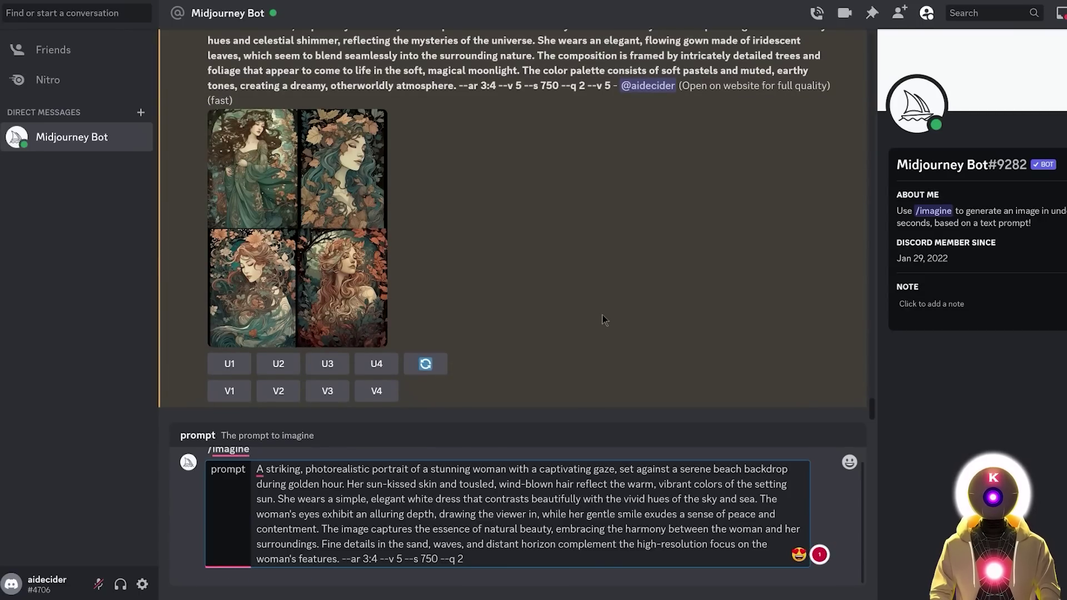
pyautogui.press('Return')
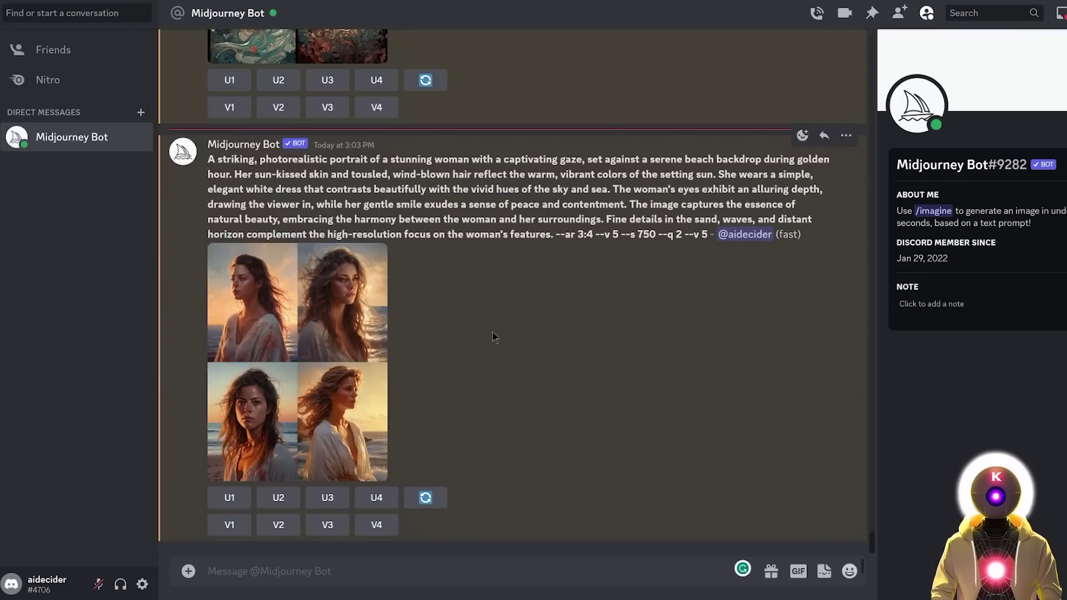
pyautogui.click(344, 334)
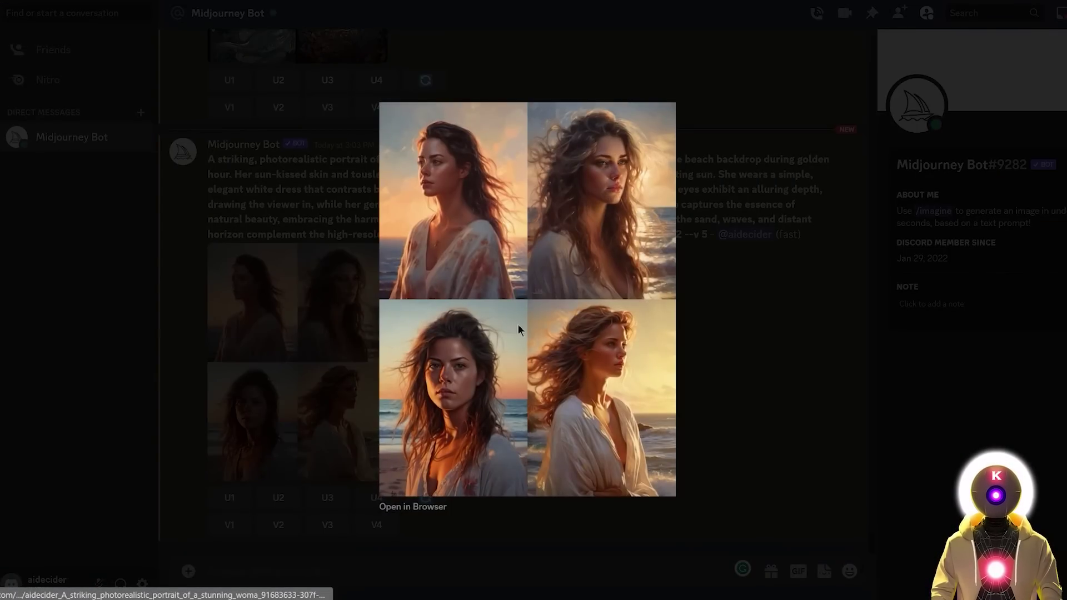
pyautogui.click(466, 448)
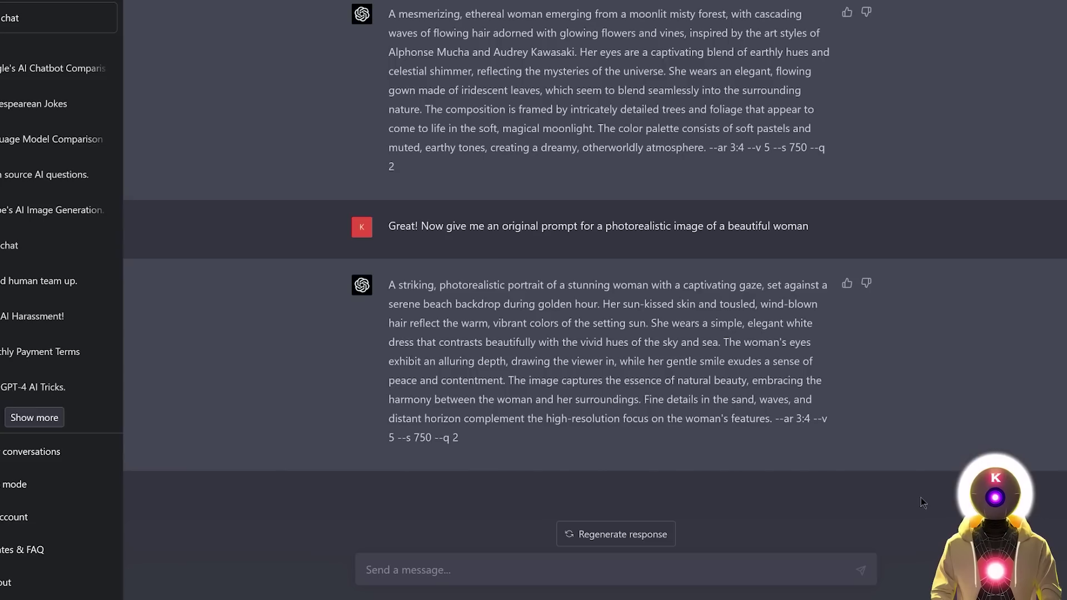
# Send the fantasy-landscape request and copy the 16:9 floating-island prompt reply
pyautogui.click(463, 566)
pyautogui.write('Great! Now give me an original prompt for a creative artistic image of a fantasy landscape in 16:9 ratio')
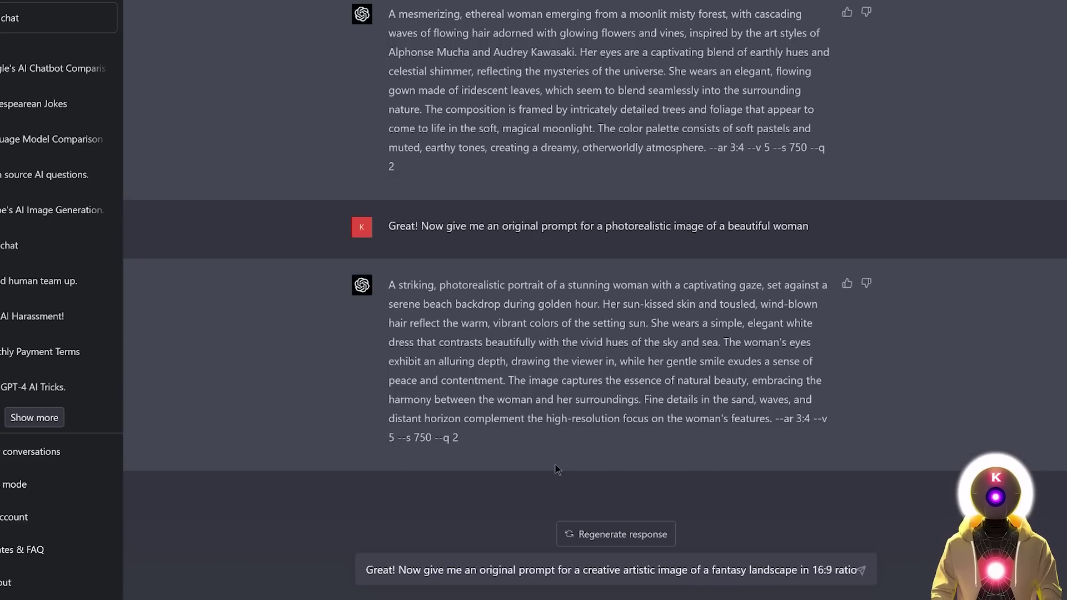
pyautogui.press('Return')
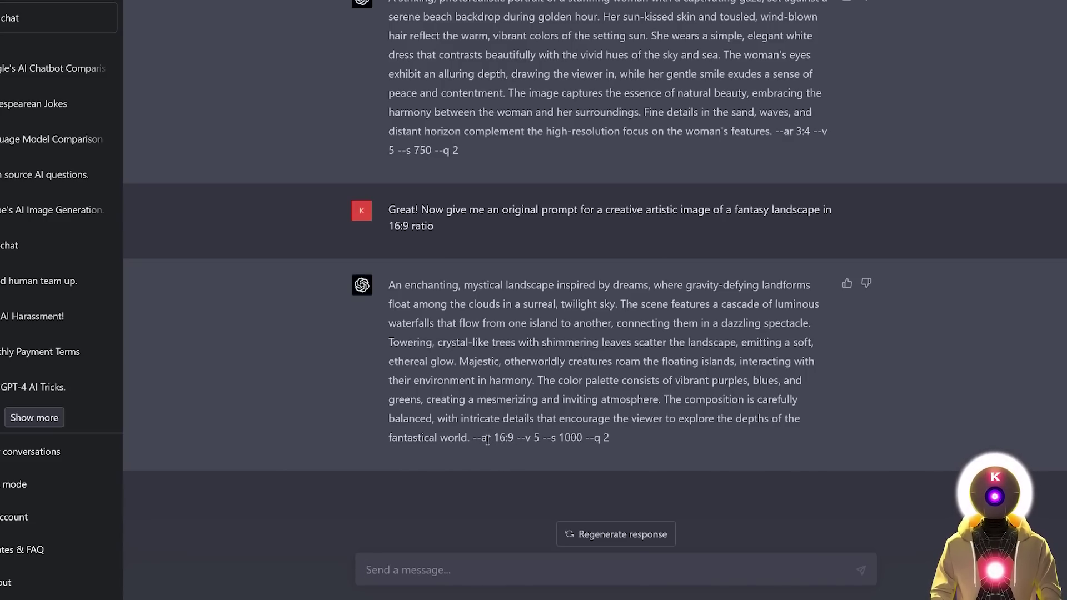
pyautogui.tripleClick(510, 439)
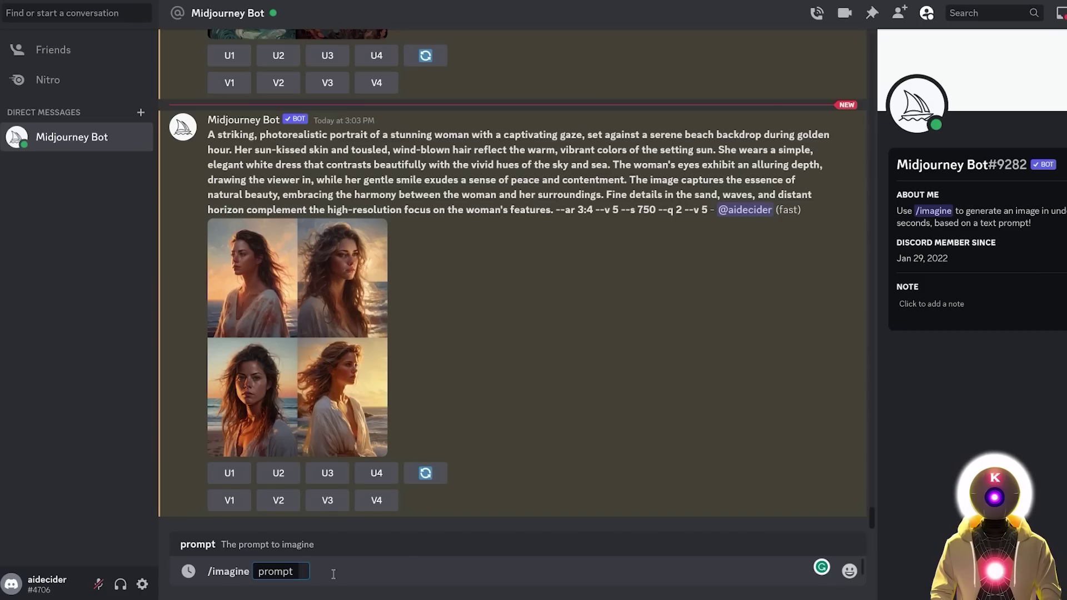
pyautogui.write('An enchanting, mystical landscape inspired by dreams, where gravity-defying landforms float among the clouds in a surreal, twilight sky. The scene features a cascade of luminous waterfalls that flow from one island to another, connecting them in a dazzling spectacle. Towering, crystal-like trees with shimmering leaves scatter the landscape, emitting a soft, ethereal glow. Majestic, otherworldly creatures roam the floating islands, interacting with their environment in harmony. The color palette consists of vibrant purples, blues, and greens, creating a mesmerizing and inviting atmosphere. The composition is carefully balanced, with intricate details that encourage the viewer to explore the depths of the fantastical world. --ar 16:9 --v 5 --s 1000 --q 2')
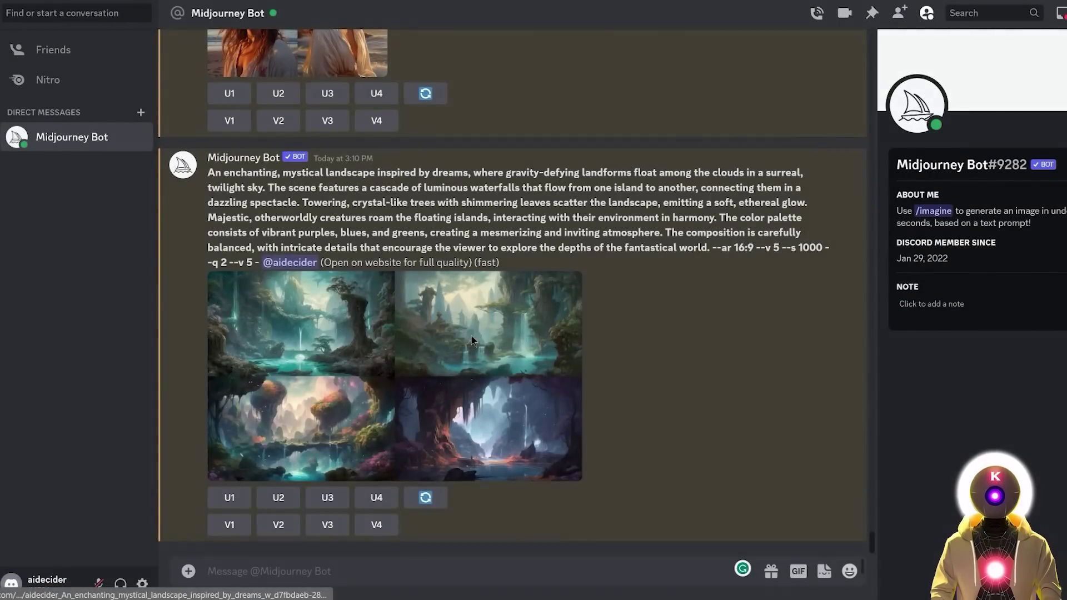
# Enlarge the floating-island landscape grid posted by the Midjourney Bot
pyautogui.click(471, 336)
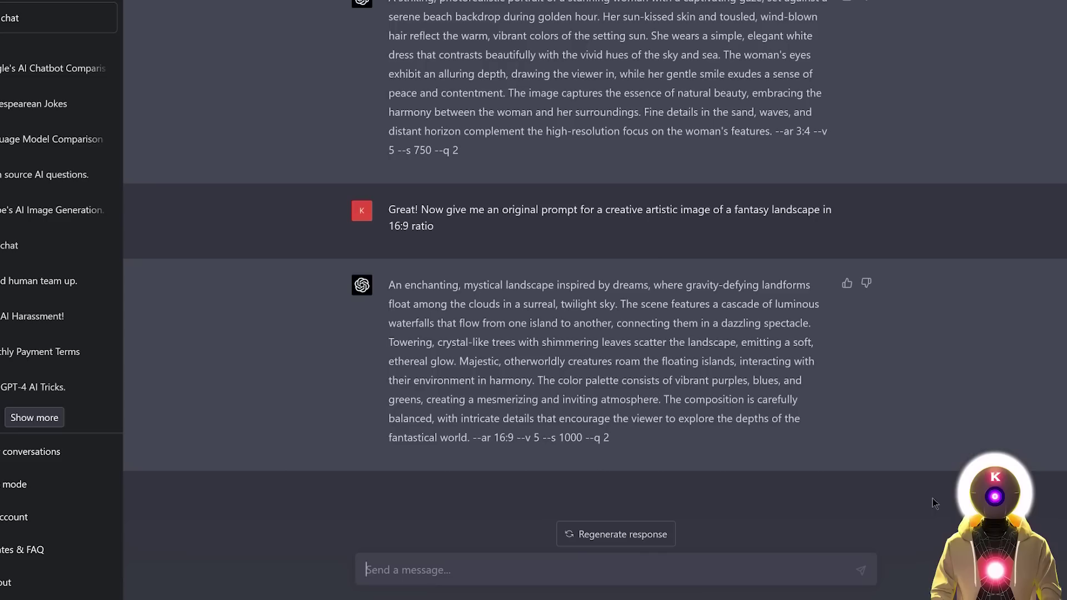
# Ask for ten original image ideas, then request a prompt for idea number 7
pyautogui.write("Ok great! Unfortunately I'm out of ideas, can you suggest a bunch of cool and original input ideas that I can choose from and then ask you to write a prompt for it?")
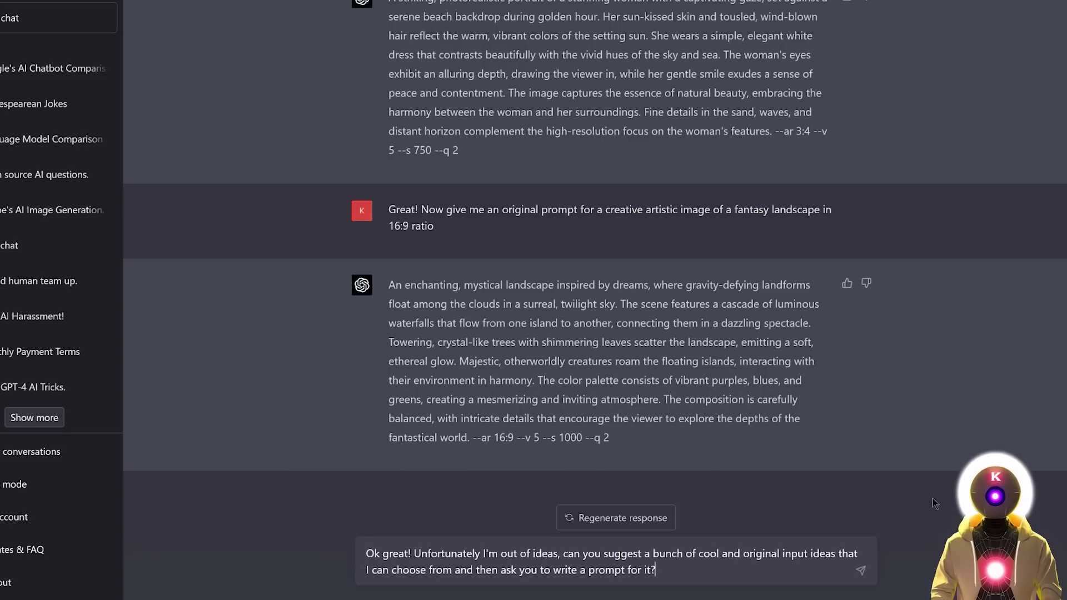
pyautogui.press('Return')
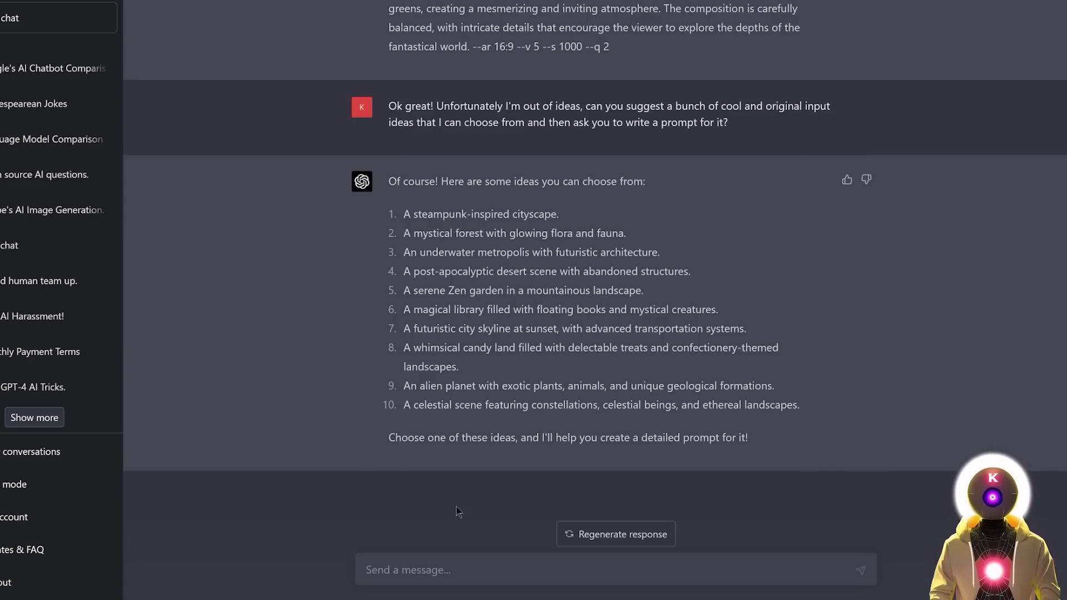
pyautogui.write('Ok great! Give me an original prompt for a creative artistic image for number 7')
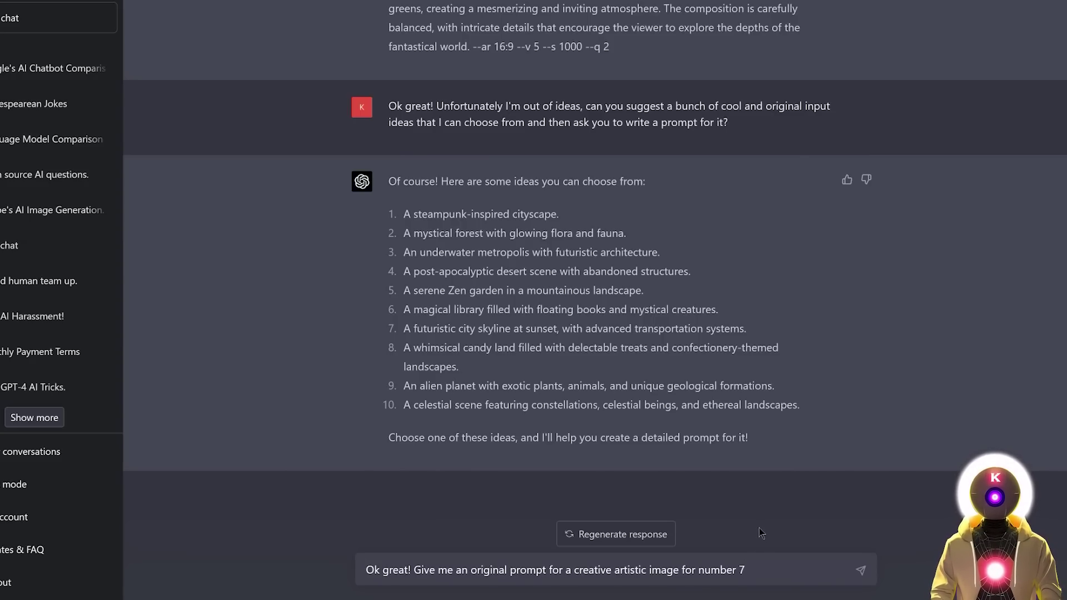
pyautogui.press('Return')
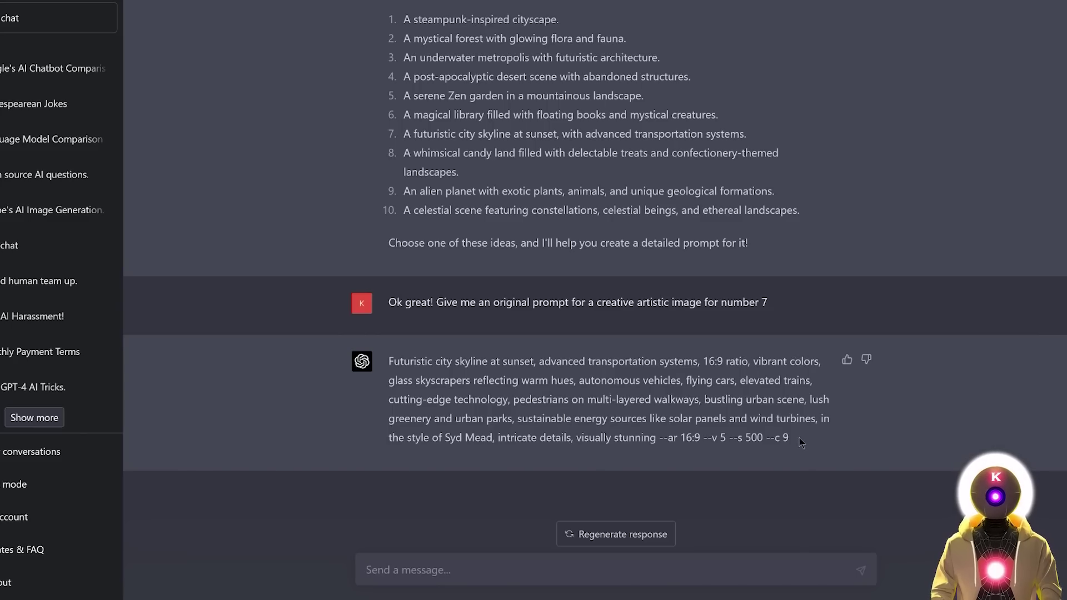
# Select the futuristic sunset city prompt reply for copying
pyautogui.tripleClick(765, 441)
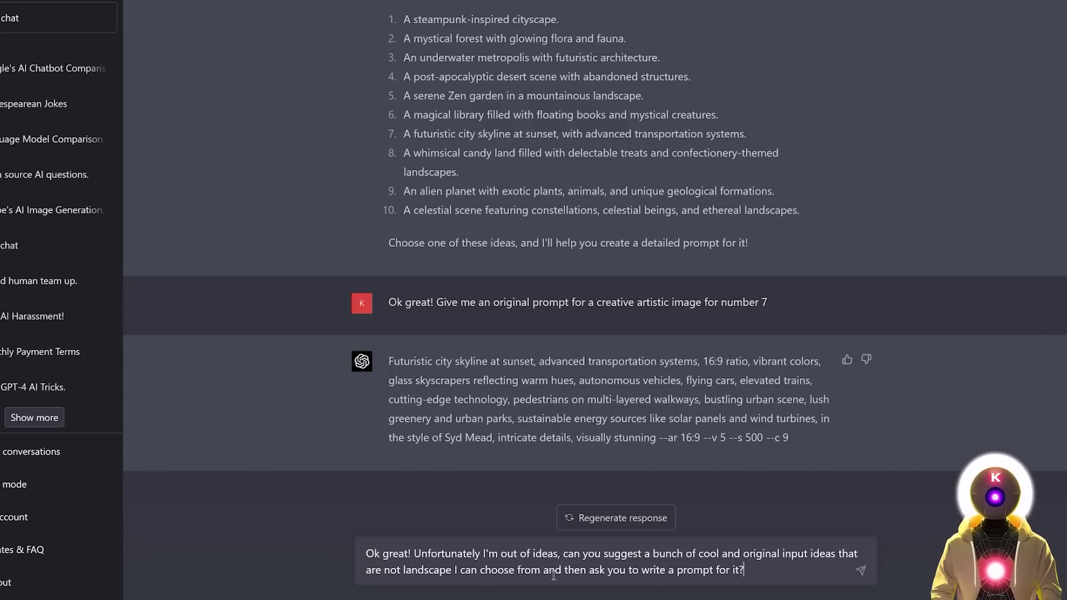
# Get ten non-landscape ideas, then select the photorealistic alien-marketplace prompt for idea 4
pyautogui.press('Return')
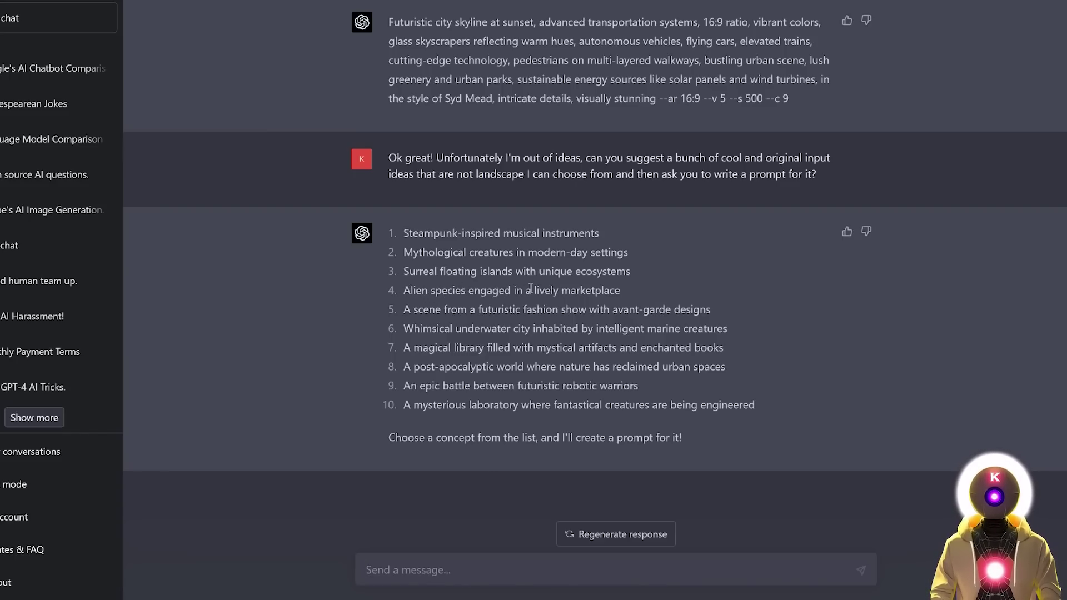
pyautogui.write('Ok great! Give me an original prompt for a photorealistic artistic image for number 4')
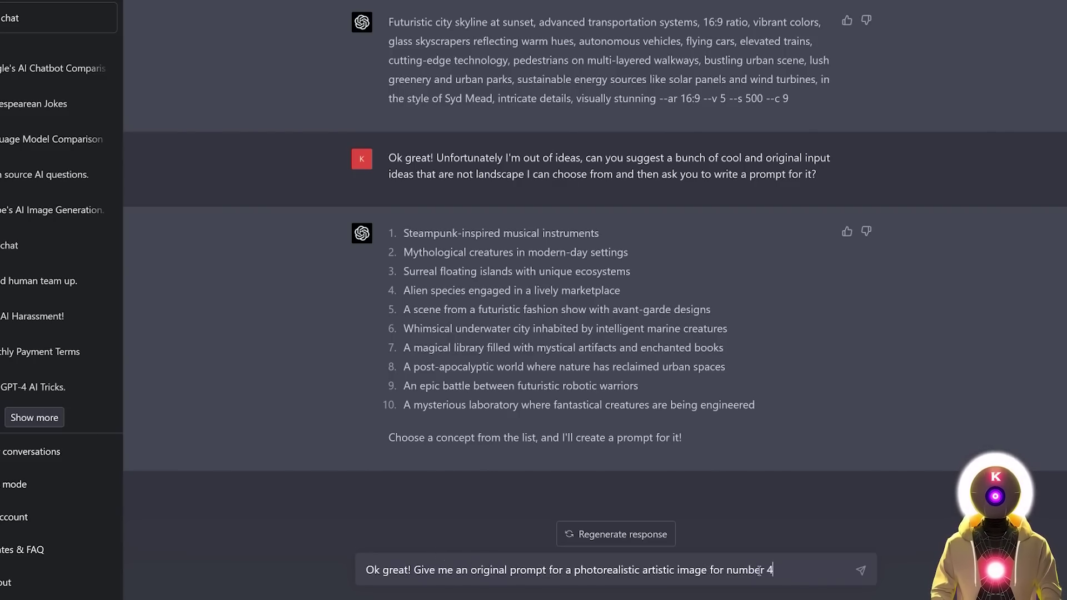
pyautogui.press('Return')
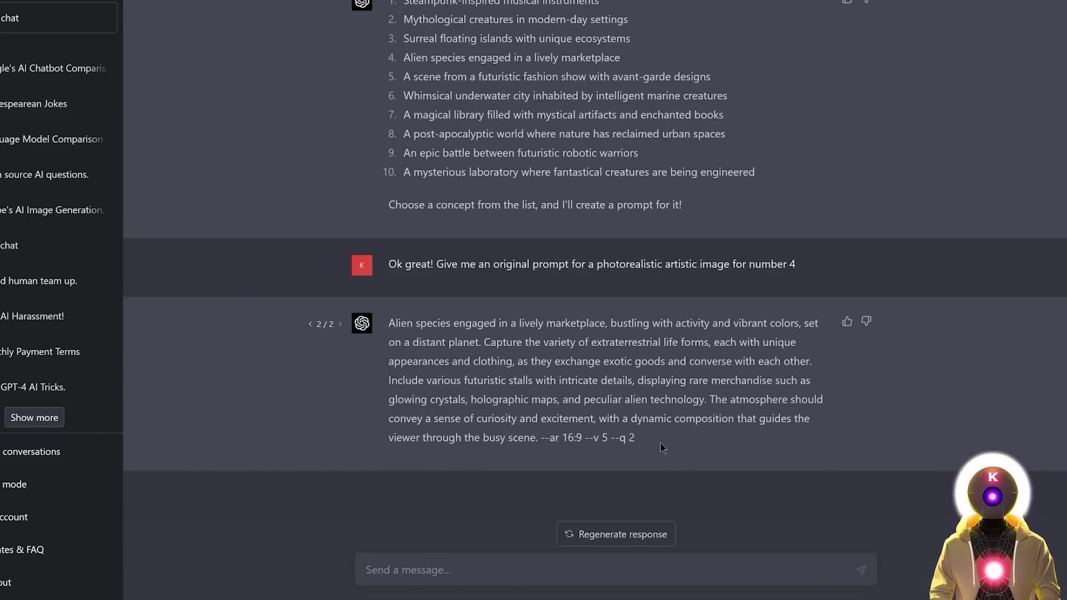
pyautogui.tripleClick(660, 442)
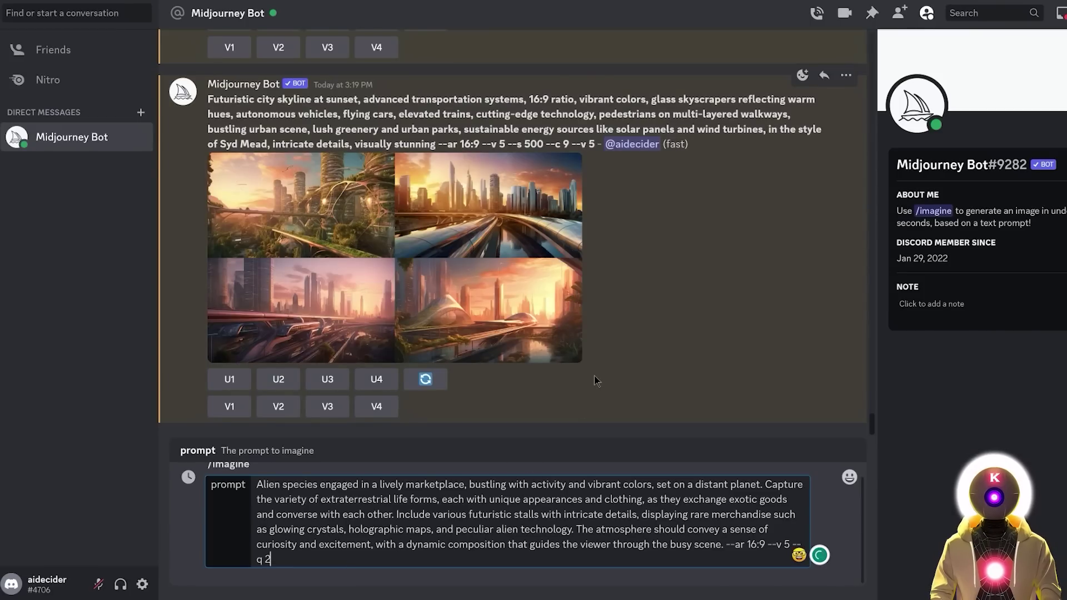
# Render the alien-marketplace prompt in Midjourney, inspect the grid enlarged, then scroll to newer results
pyautogui.press('Return')
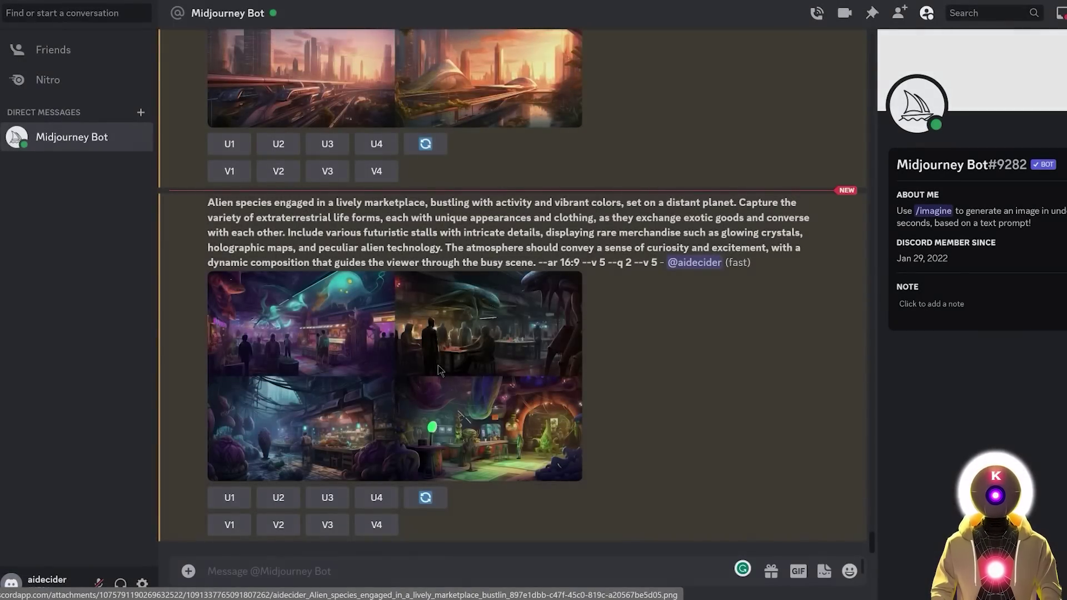
pyautogui.click(437, 365)
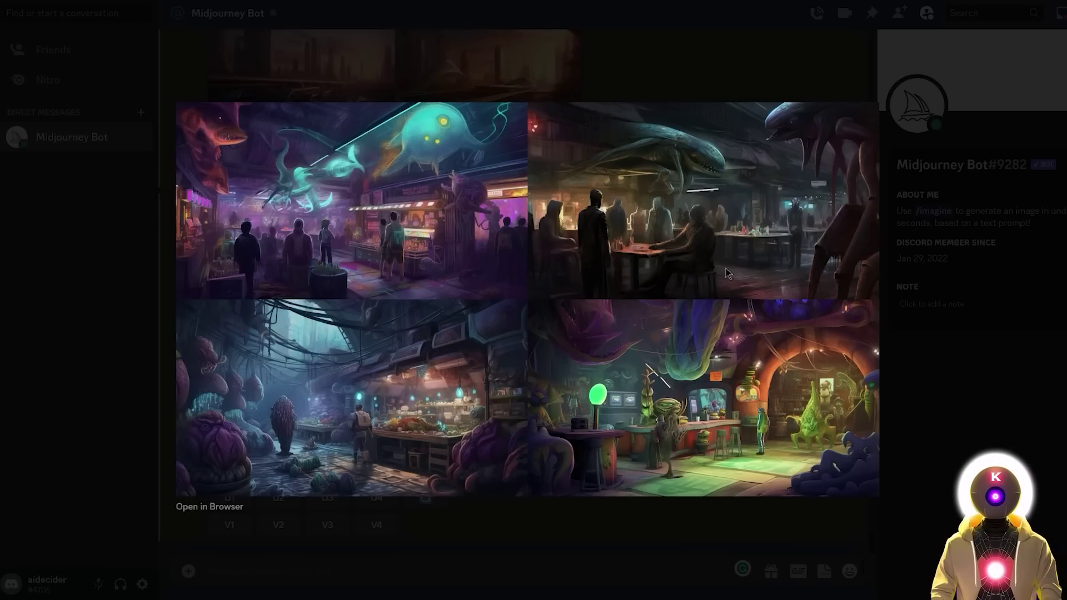
pyautogui.press('Escape')
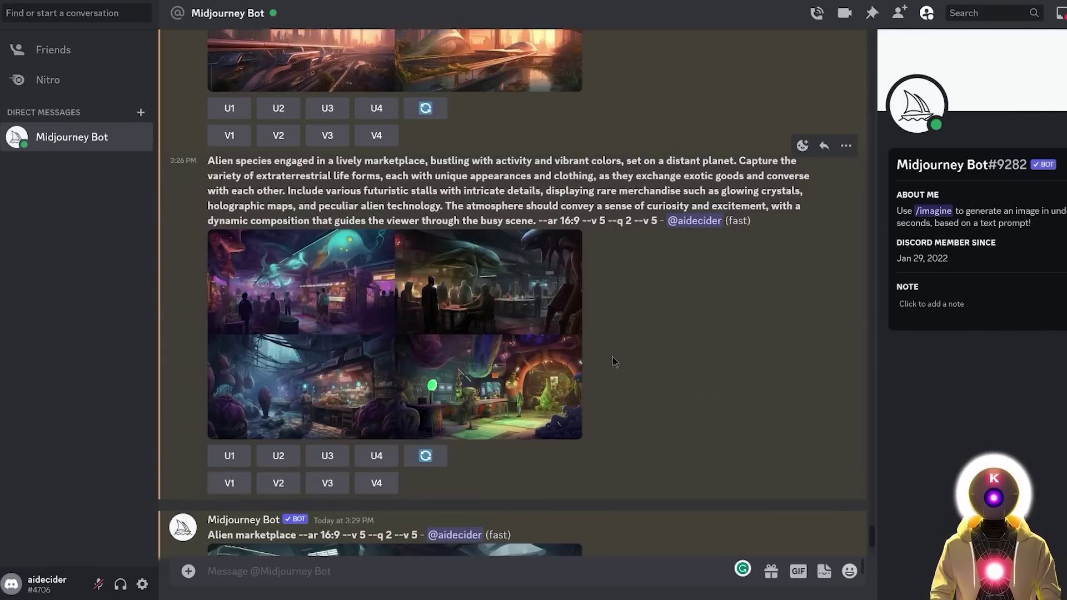
pyautogui.scroll(-5, 613, 357)
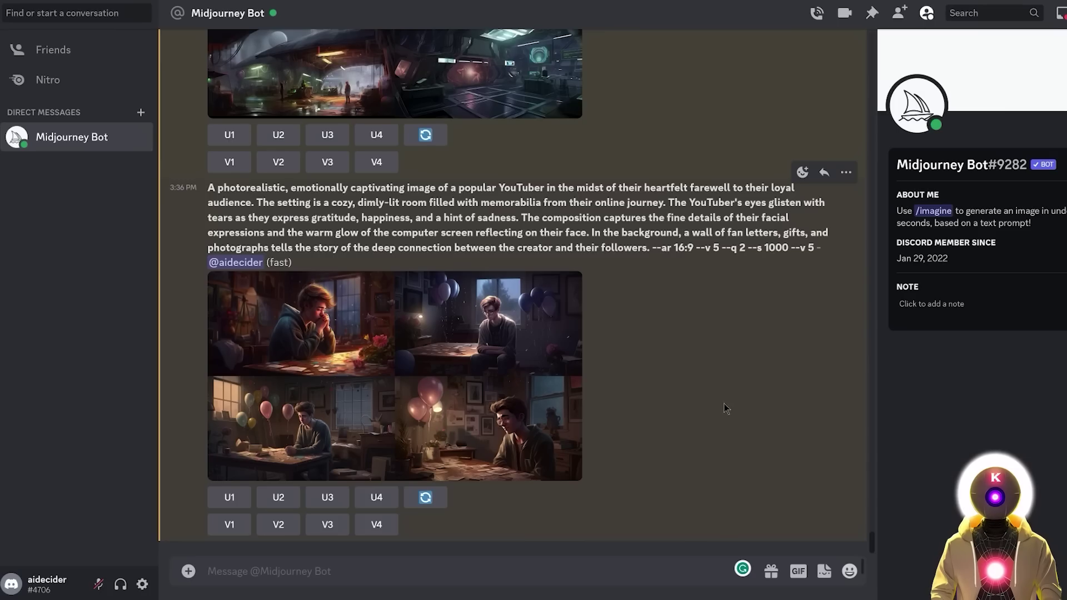
# Enlarge the Midjourney YouTuber farewell grid showing the pensive creator among balloons and letters
pyautogui.click(526, 387)
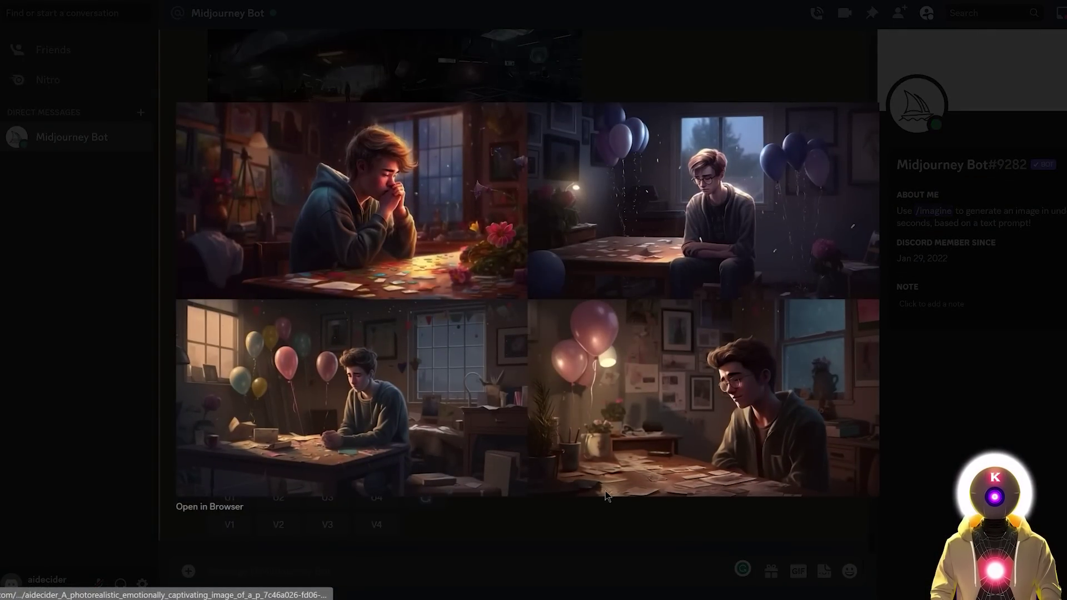